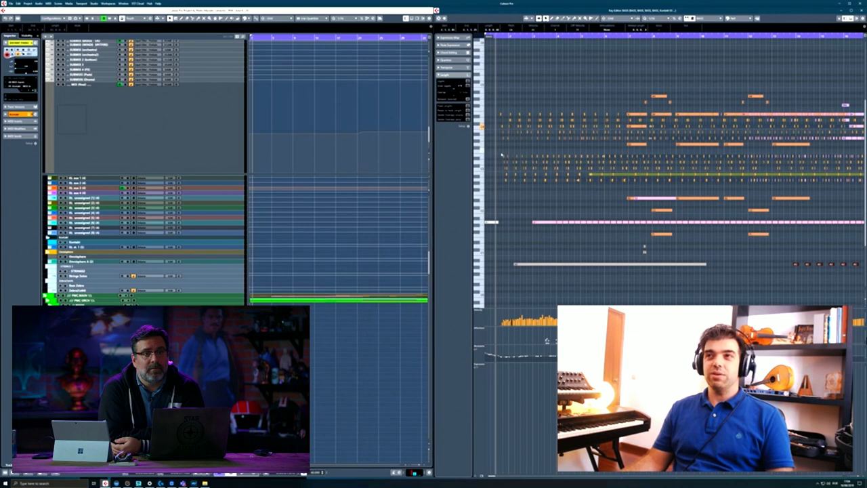
- Look through the orchestral track list and the overall note layout of the combined MIDI parts in the Key Editor, and play the arrangement
scroll(501, 162, "up", 3)
left_click_drag(495, 191, 525, 188)
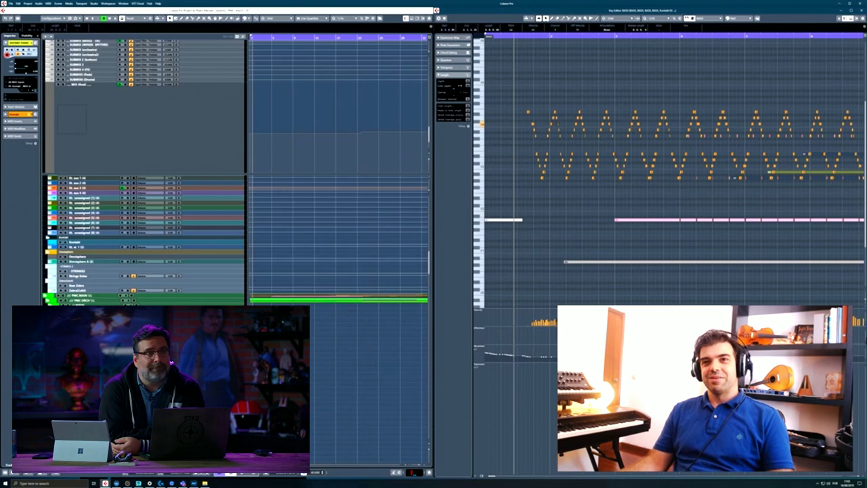
scroll(143, 240, "down", 10)
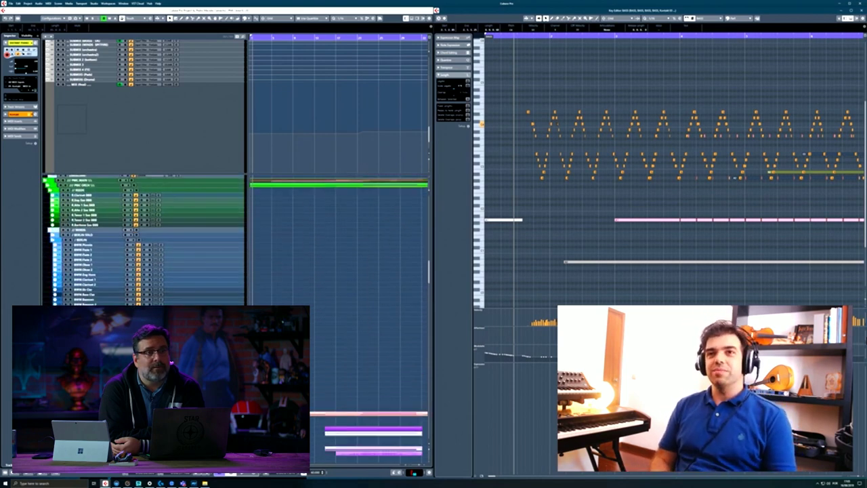
scroll(144, 240, "down", 10)
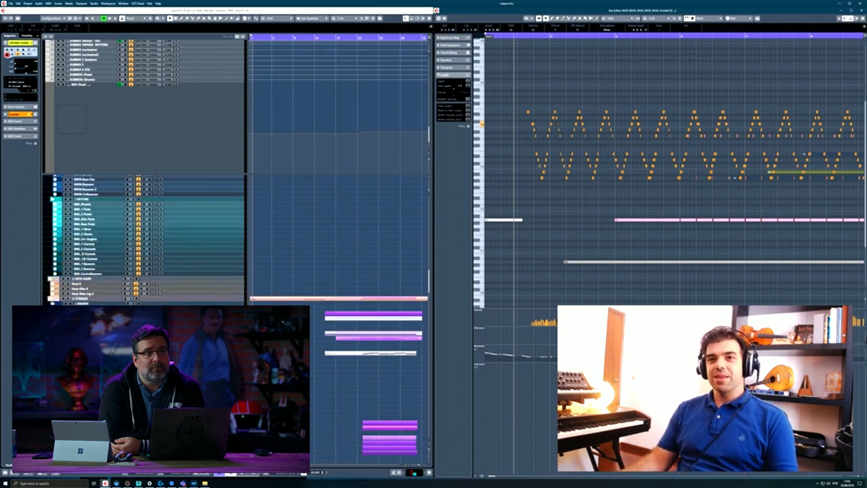
scroll(144, 240, "down", 10)
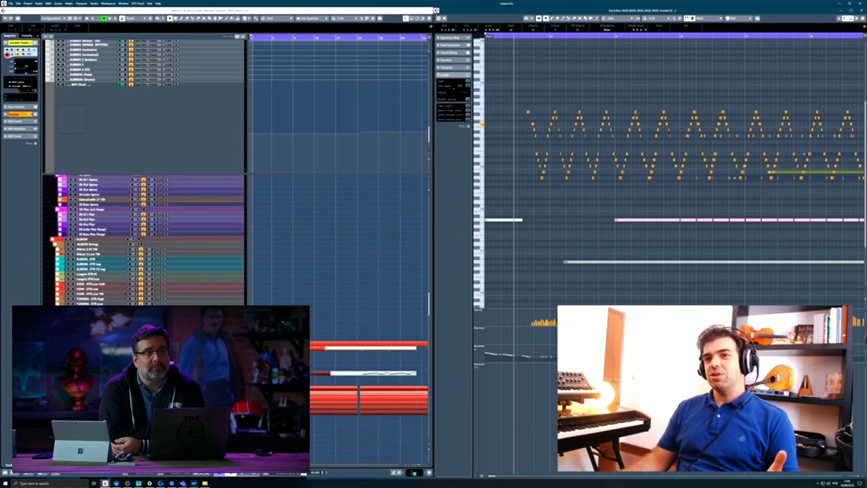
scroll(143, 239, "down", 10)
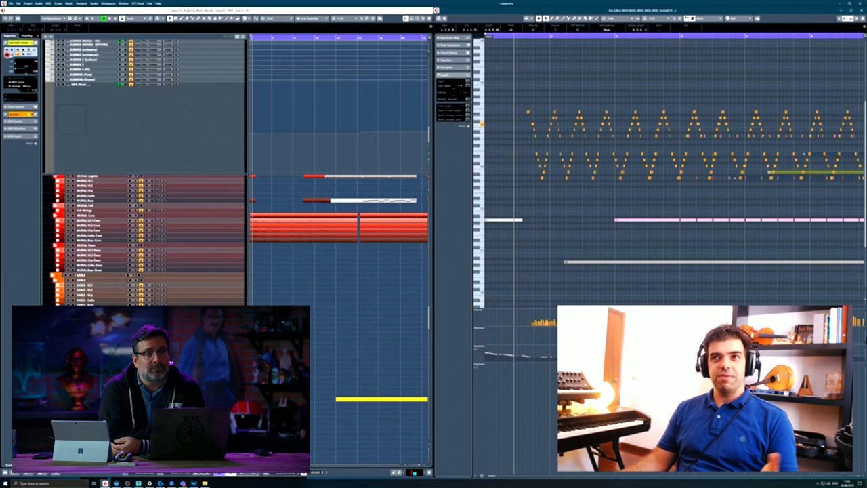
scroll(580, 211, "right", 1)
scroll(577, 212, "down", 4)
key("g")
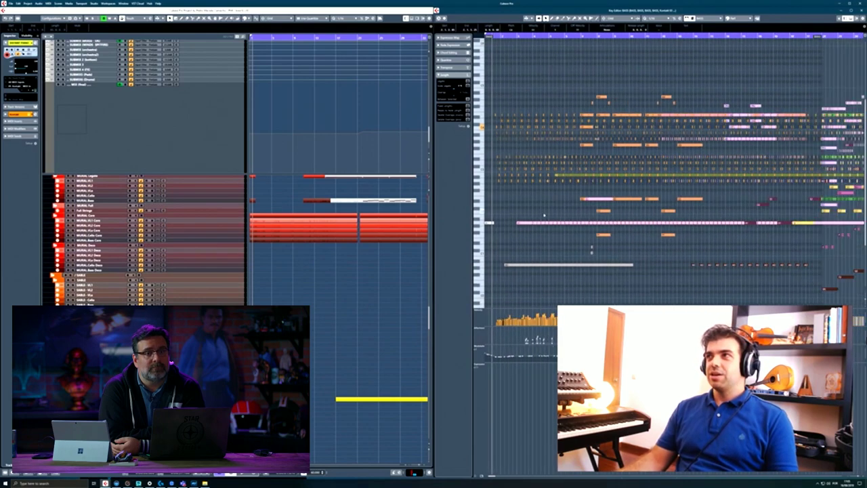
scroll(546, 211, "down", 5)
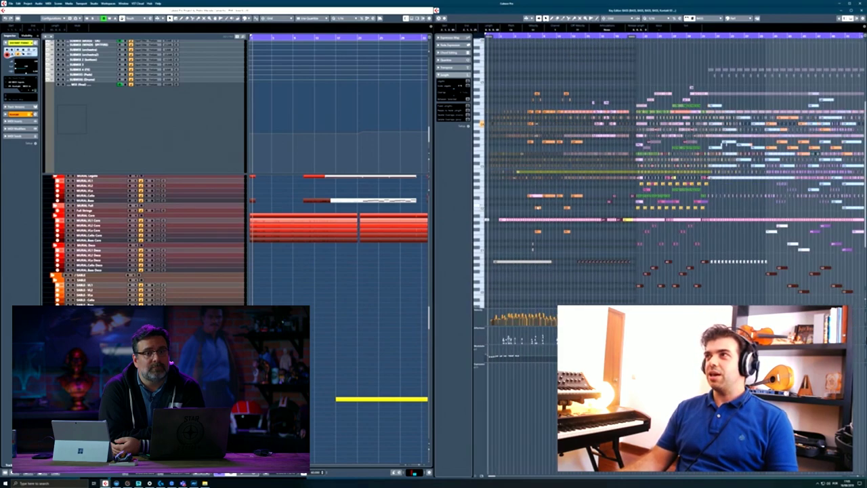
key("g")
key("h")
key("h")
key("h")
key("h")
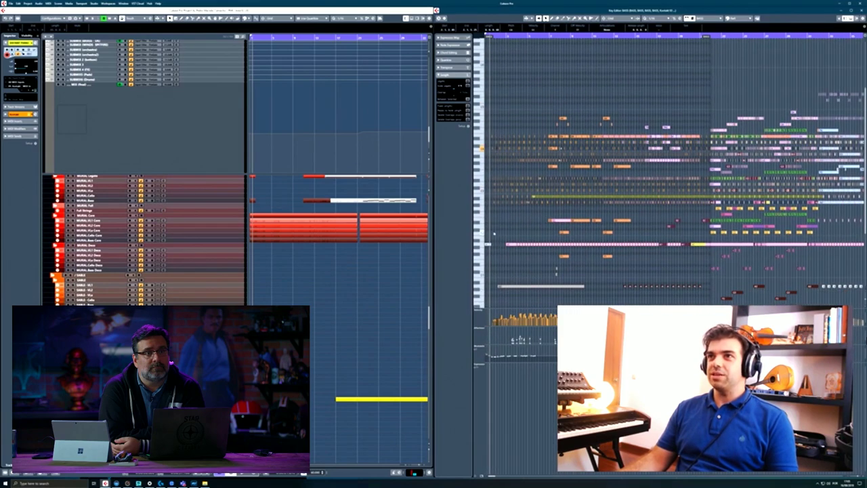
key("space")
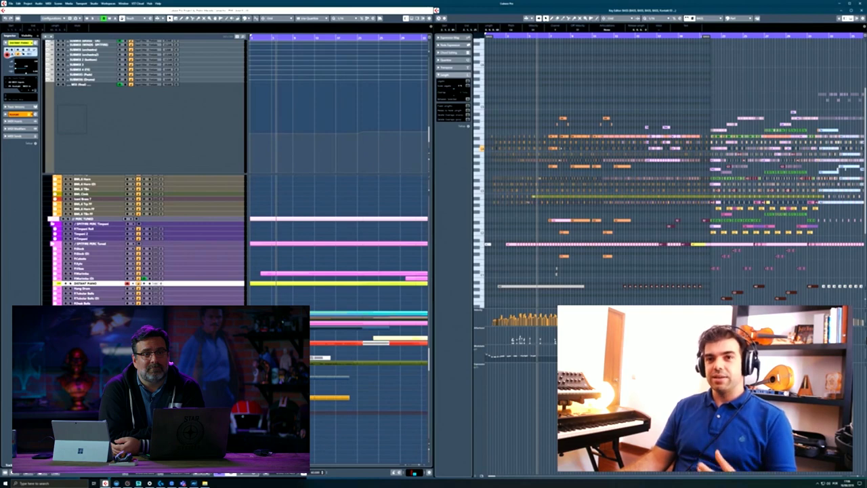
- Solo the pink Omnisphere track in the City group, place the playhead near the start, and show its instrument
left_click(319, 336)
key("h")
key("h")
key("h")
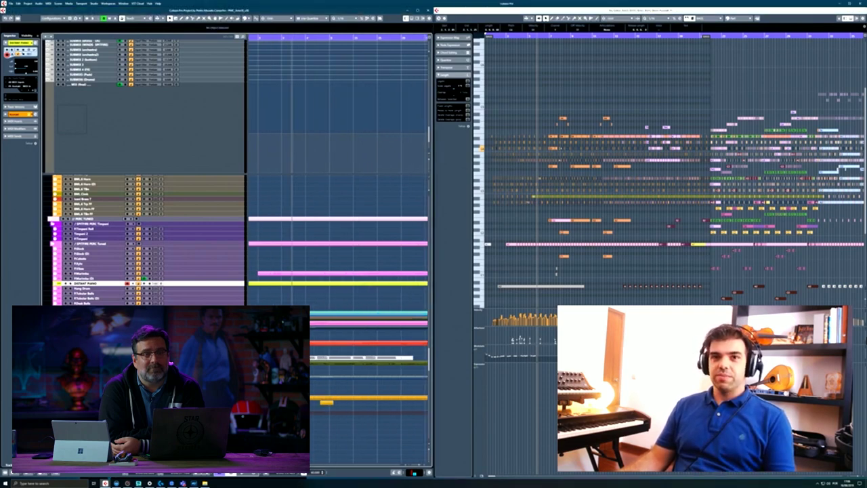
scroll(319, 342, "up", 1)
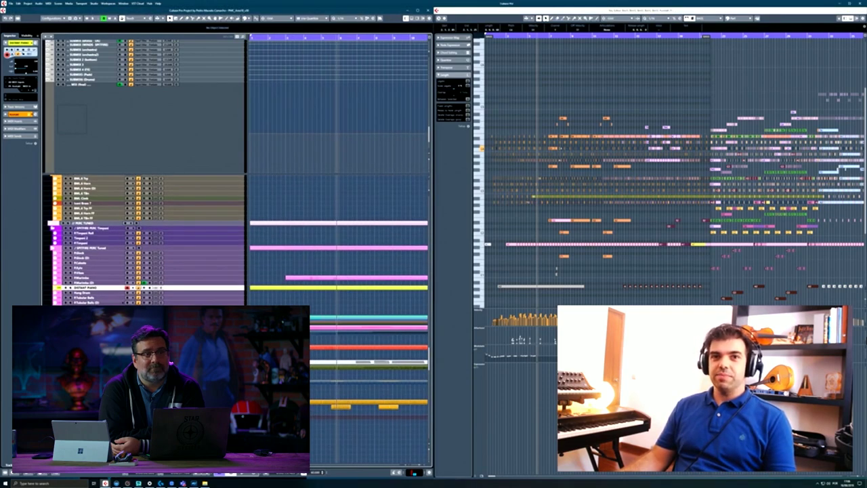
left_click(156, 327)
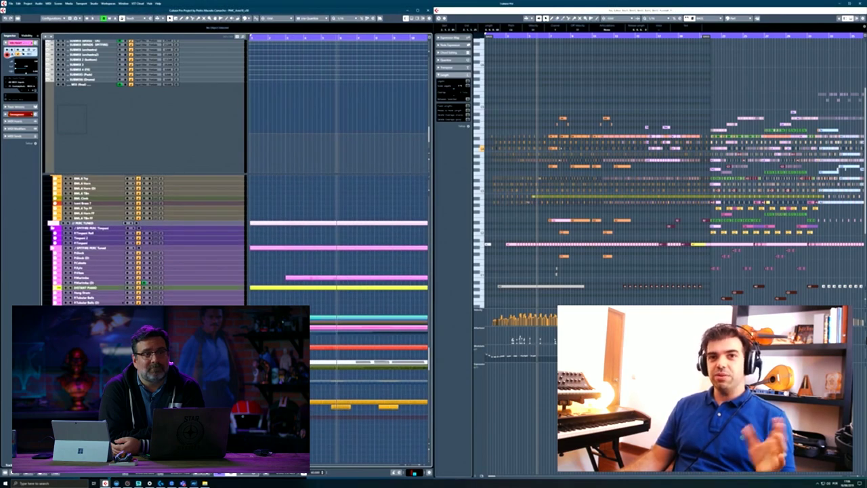
left_click(280, 42)
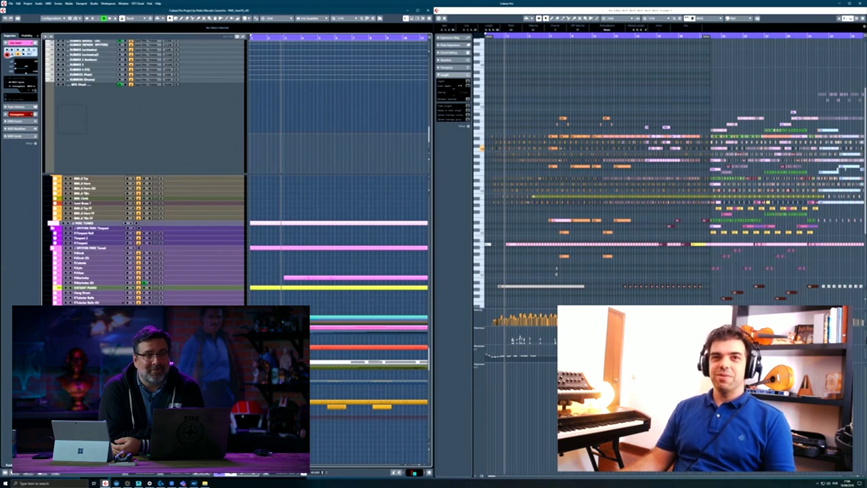
key("s")
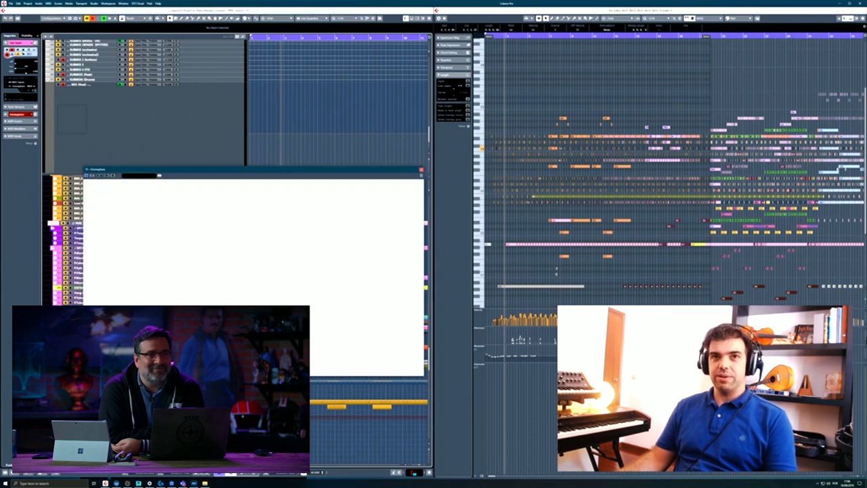
- Move the Omnisphere window clear of the track list while listening to the soloed part, and stop playback
left_click_drag(164, 169, 428, 177)
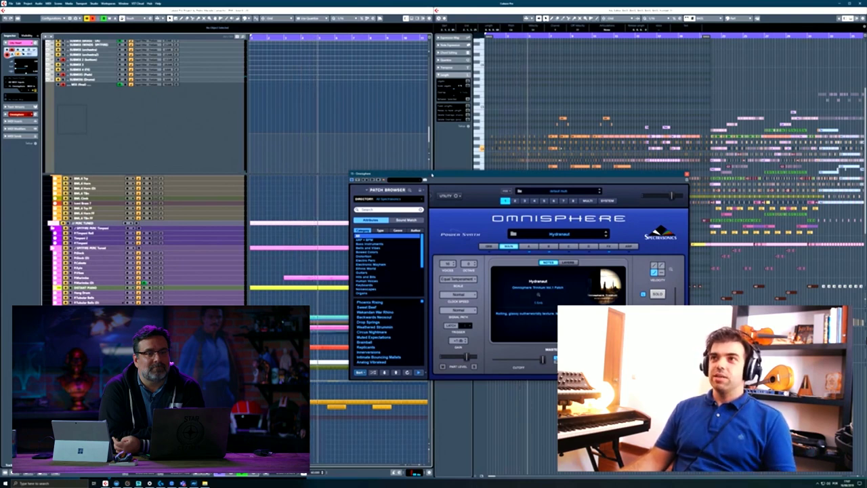
left_click_drag(421, 170, 484, 183)
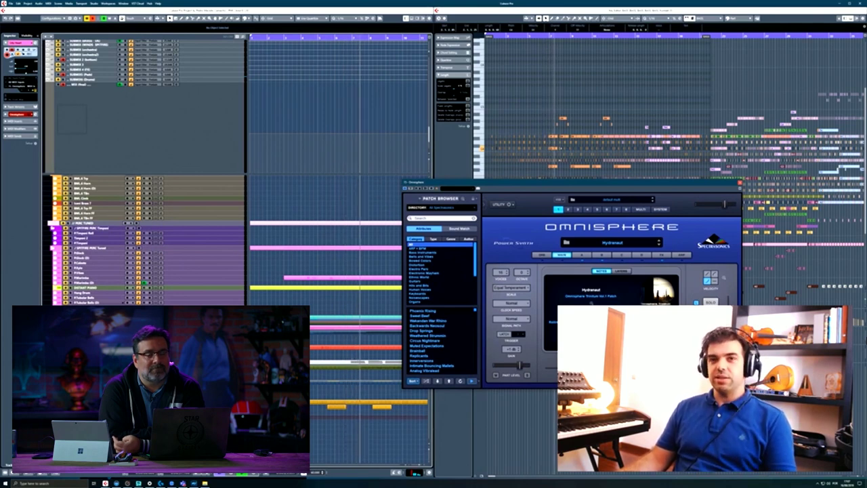
left_click(330, 332)
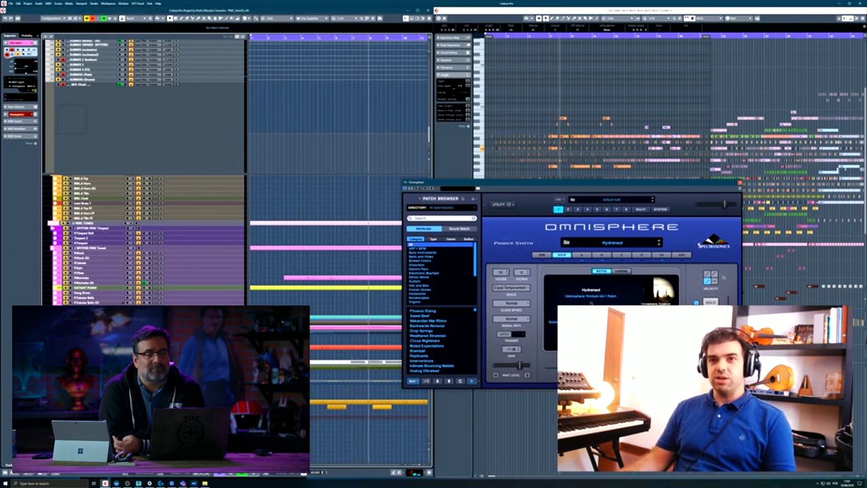
key("space")
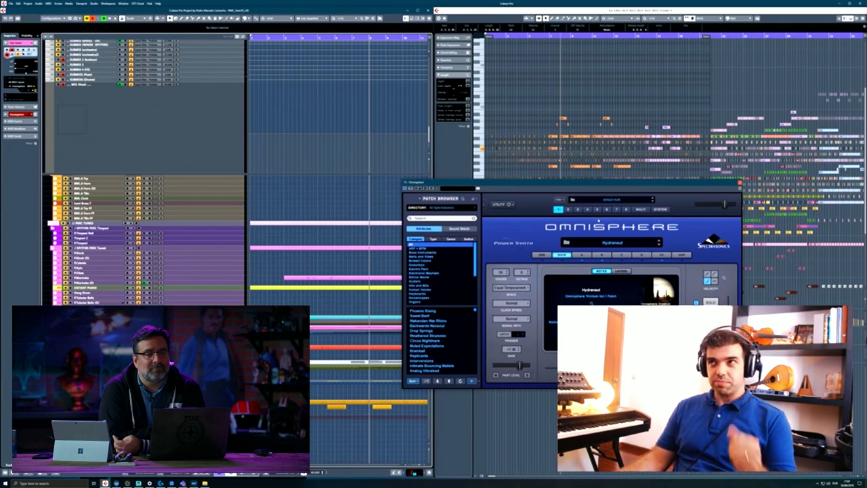
- Review the patches loaded in Omnisphere parts 8 and 7, and close the instrument window
left_click(624, 211)
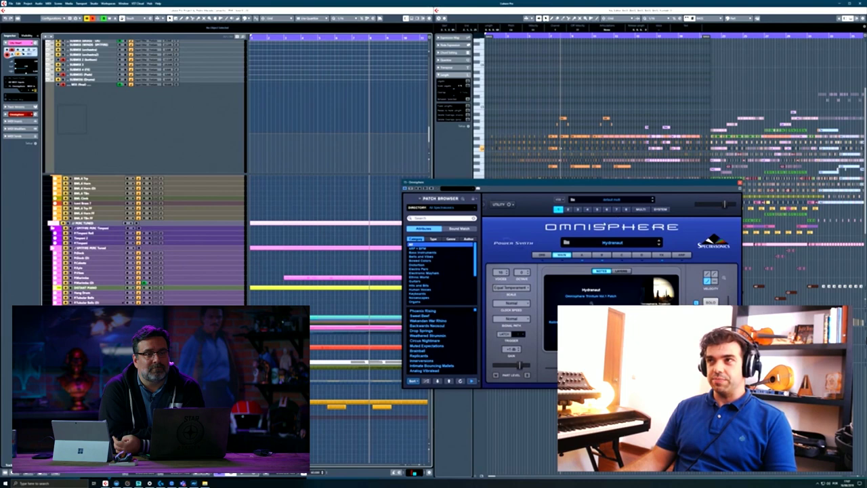
left_click(626, 209)
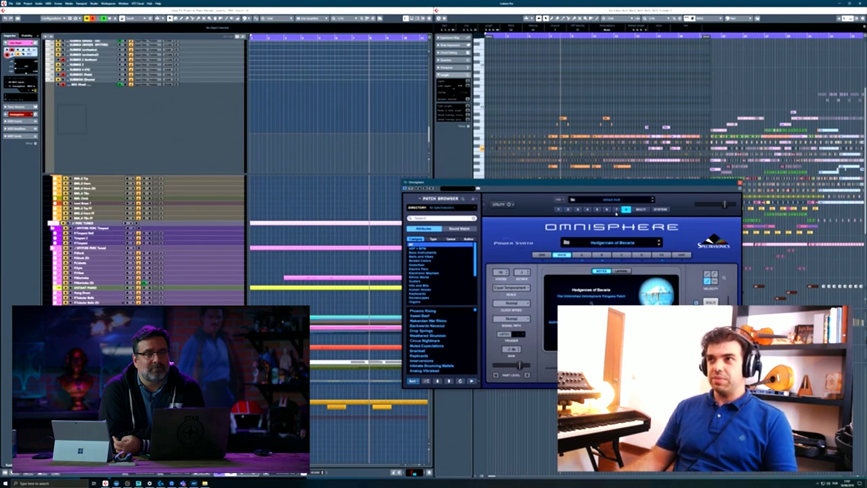
left_click(616, 210)
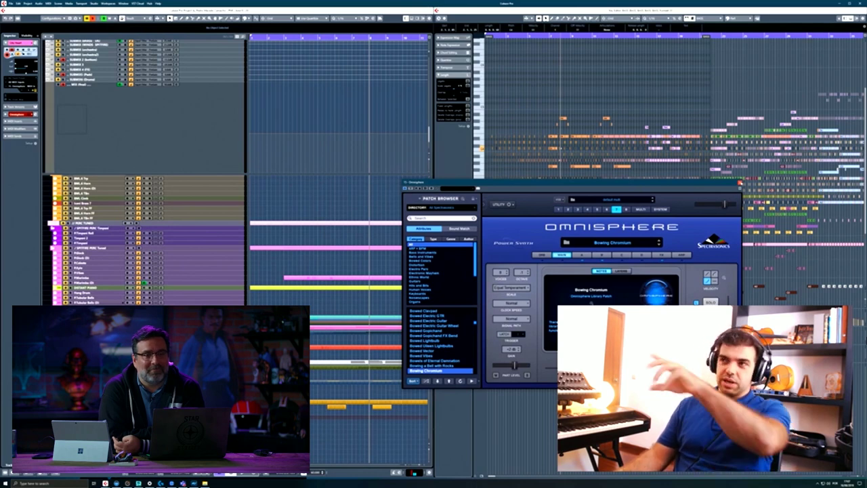
left_click(740, 183)
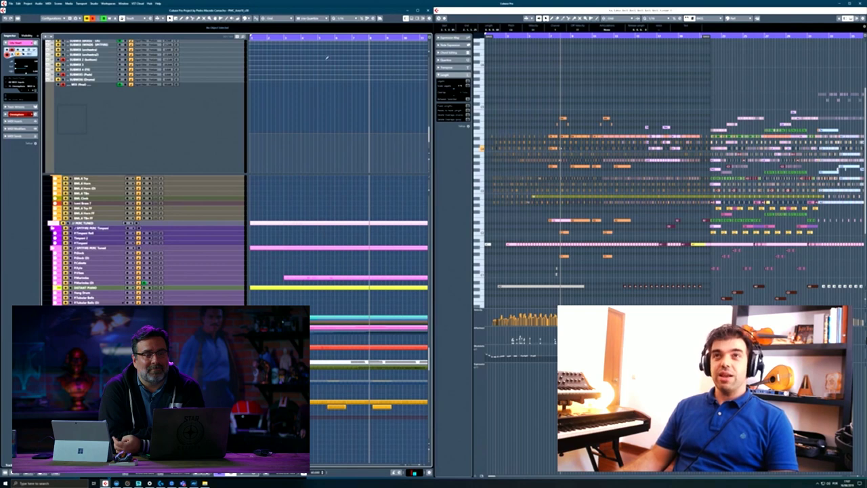
- Play from an earlier position, open the Oxford Limiter insert of the mix channel, and place its window over the Key Editor
left_click(319, 38)
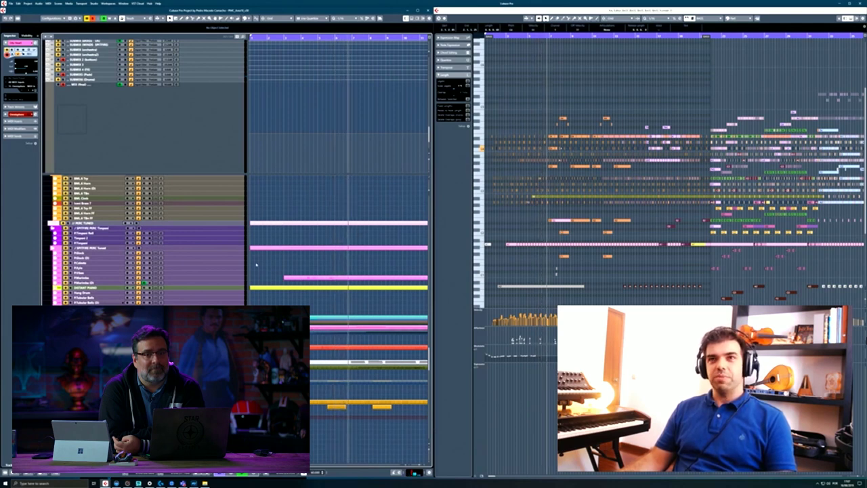
left_click(143, 133)
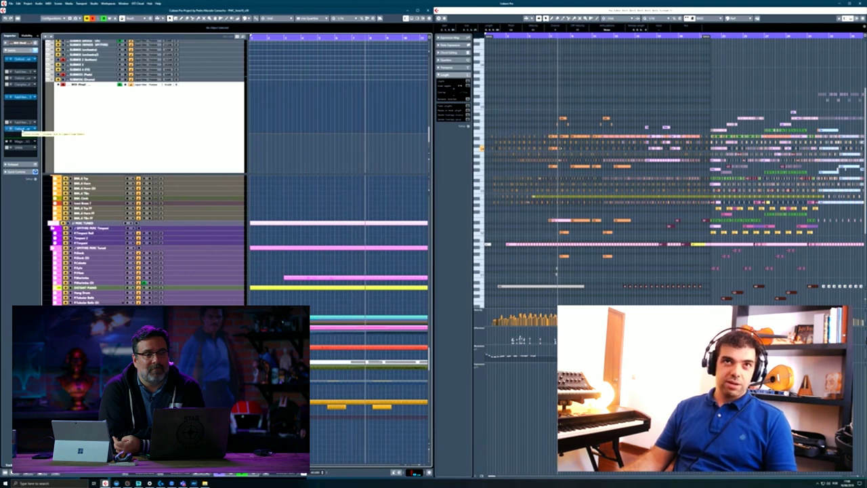
left_click(20, 129)
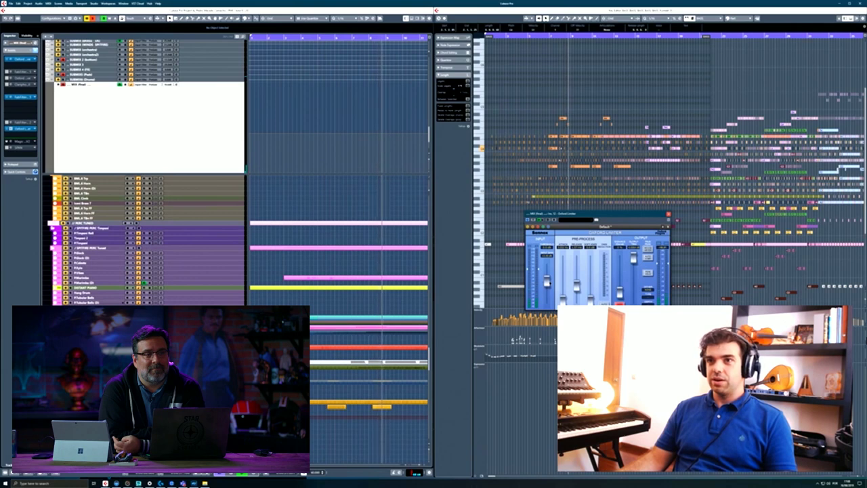
left_click_drag(570, 214, 626, 219)
- Audition the City Electricity track on its own in the wider arrangement, and return to playback of all tracks
left_click_drag(385, 334, 358, 333)
key("g")
key("g")
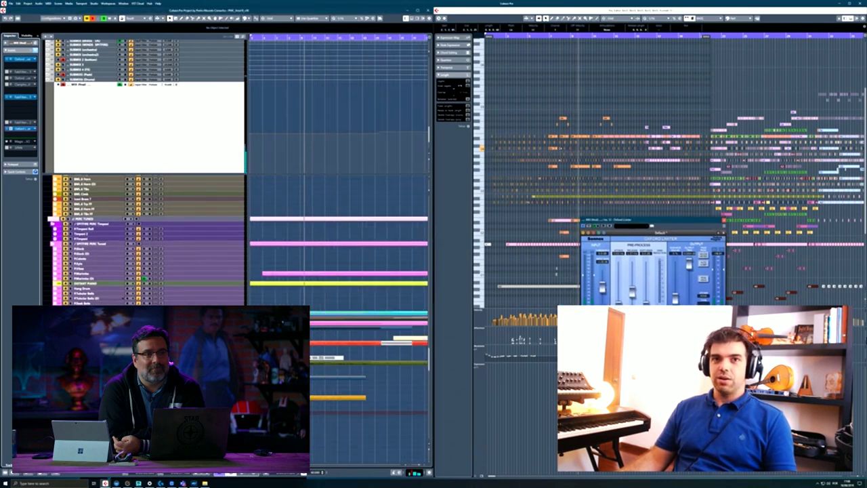
left_click(309, 337)
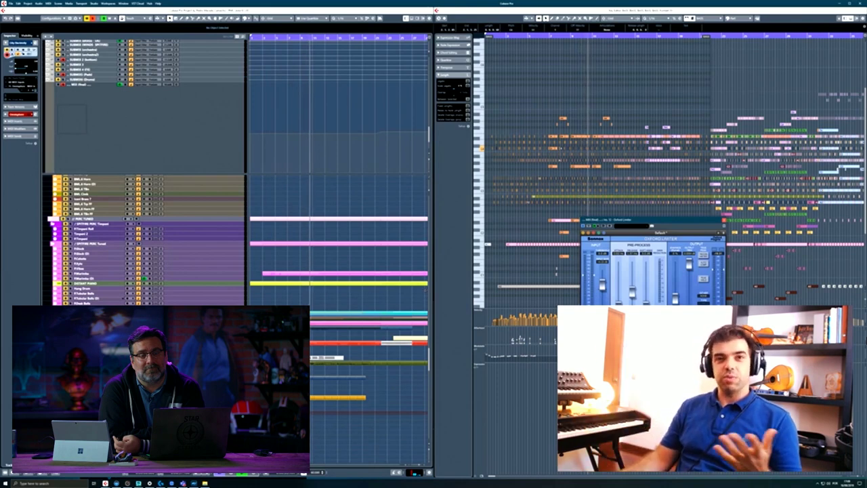
left_click(337, 327)
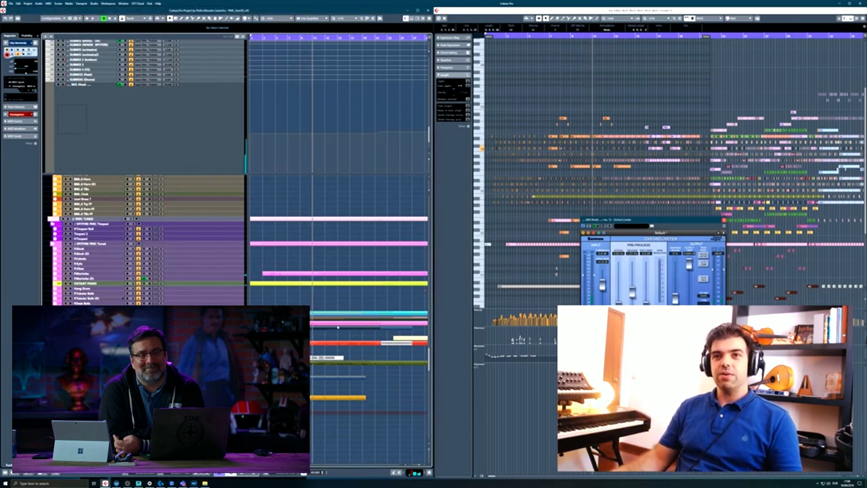
scroll(303, 302, "up", 1)
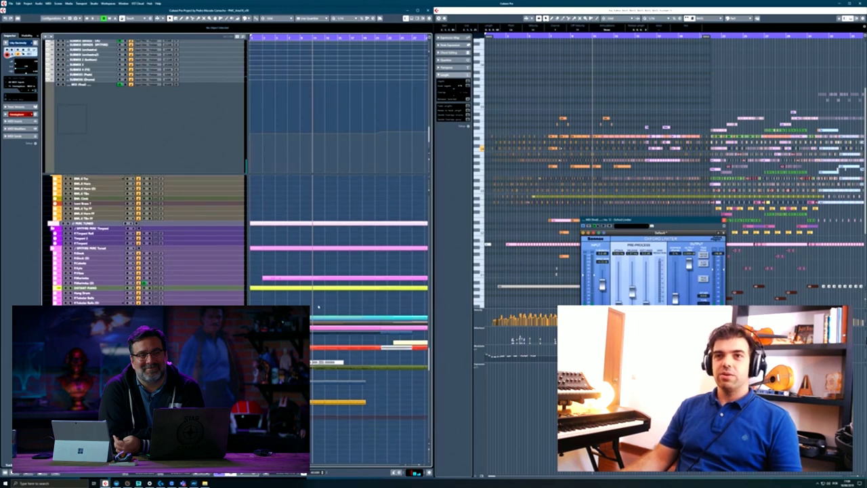
- Move the playhead back near the start and examine the City, brass, percussion and synth tracks, checking a track's solo
left_click(266, 39)
scroll(303, 271, "down", 5)
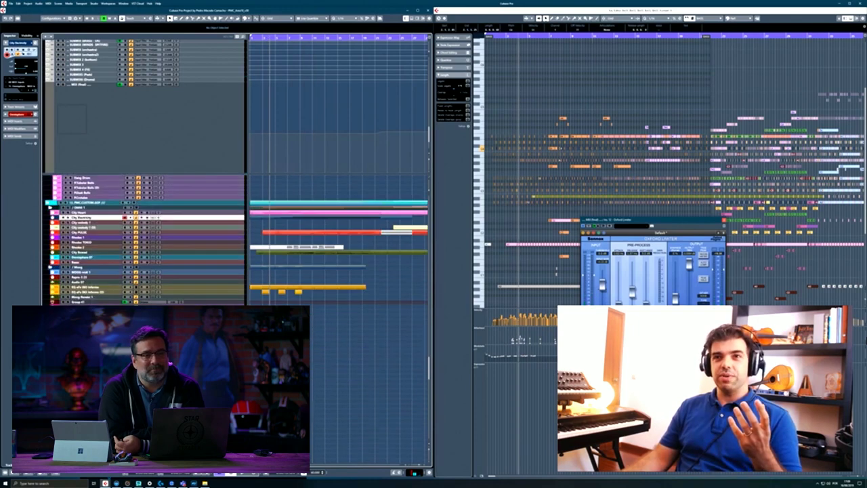
scroll(269, 296, "down", 5)
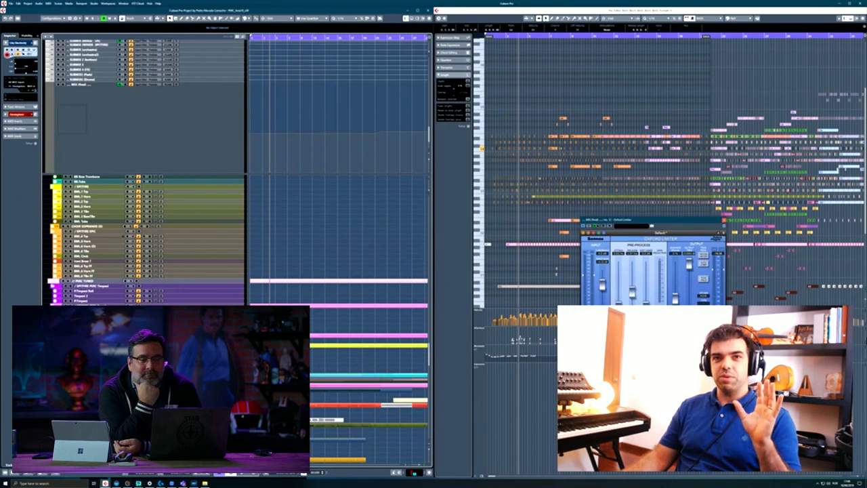
scroll(269, 296, "down", 3)
scroll(269, 296, "down", 10)
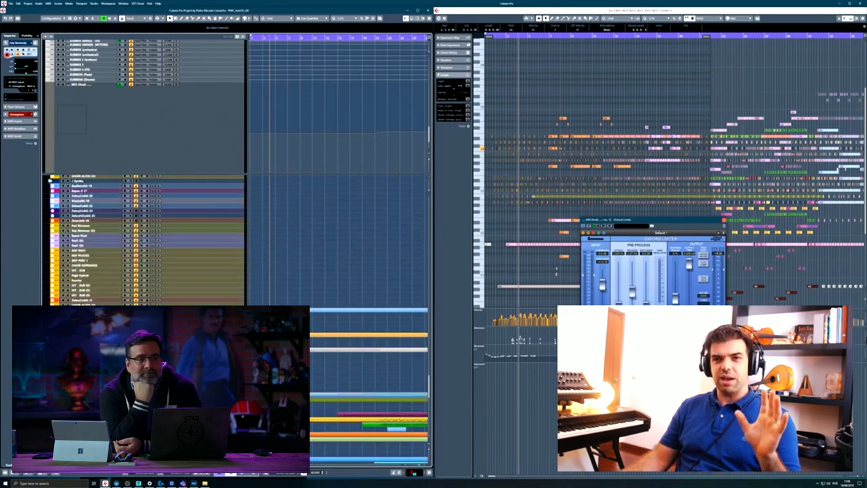
key("s")
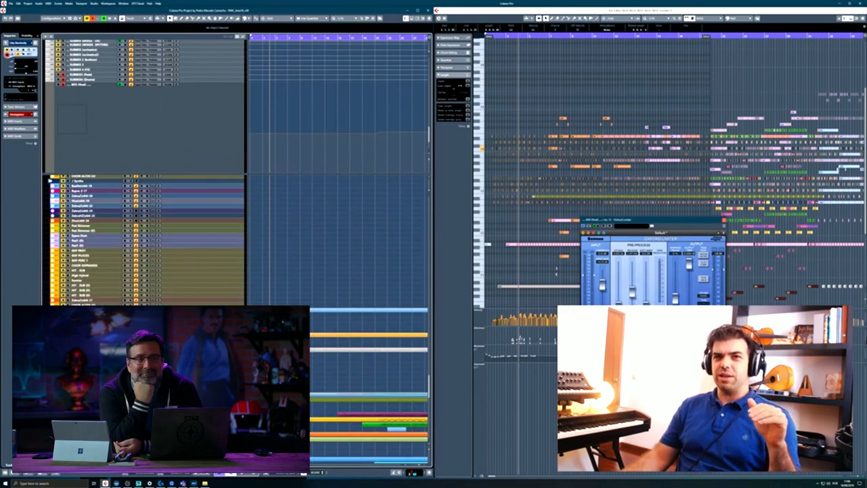
key("Down")
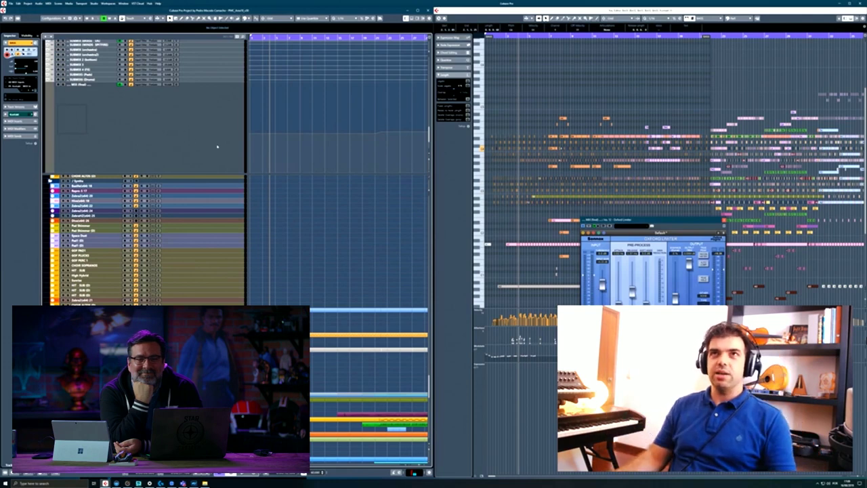
left_click_drag(268, 38, 251, 44)
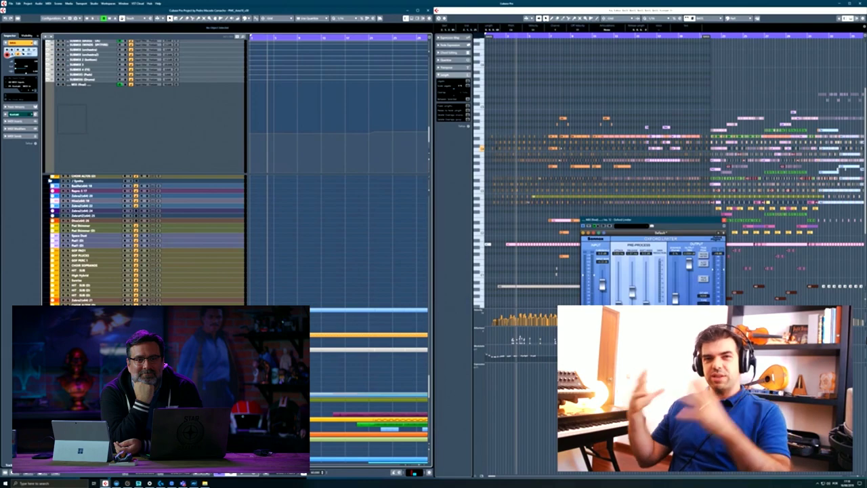
- Play the arrangement from a later position and lower the input fader of the Oxford Limiter on the mix channel
scroll(236, 240, "up", 6)
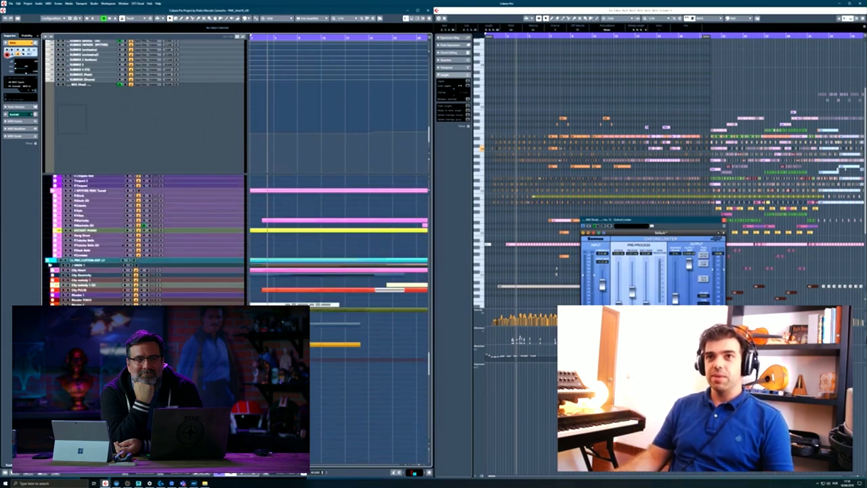
scroll(144, 240, "up", 5)
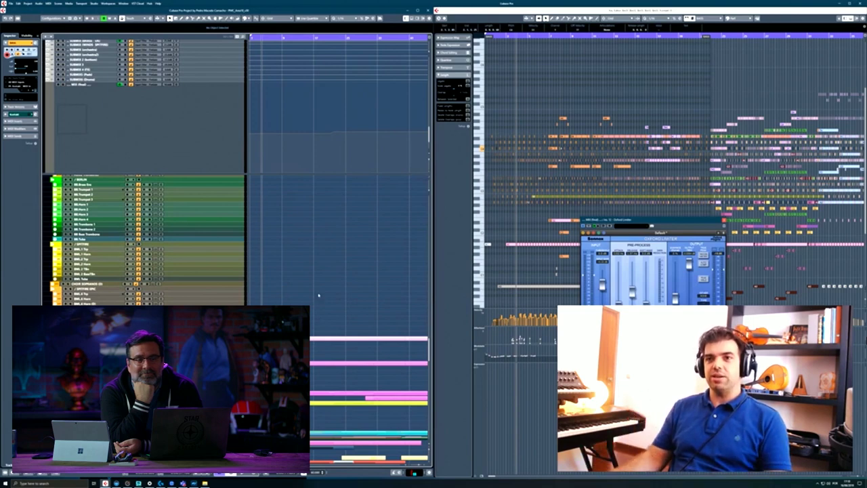
scroll(317, 315, "down", 3)
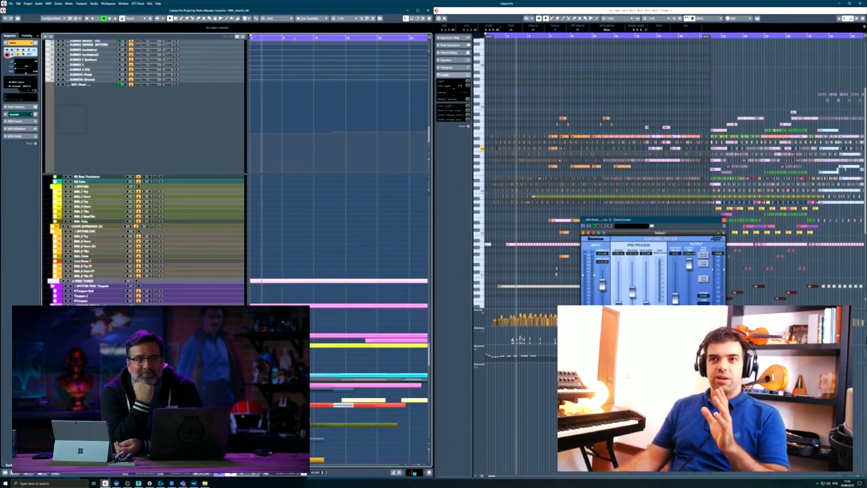
left_click_drag(296, 38, 304, 40)
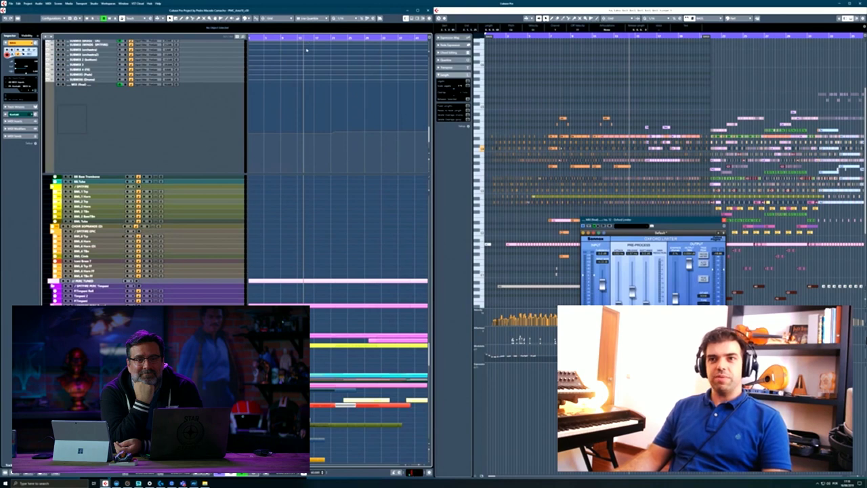
key("space")
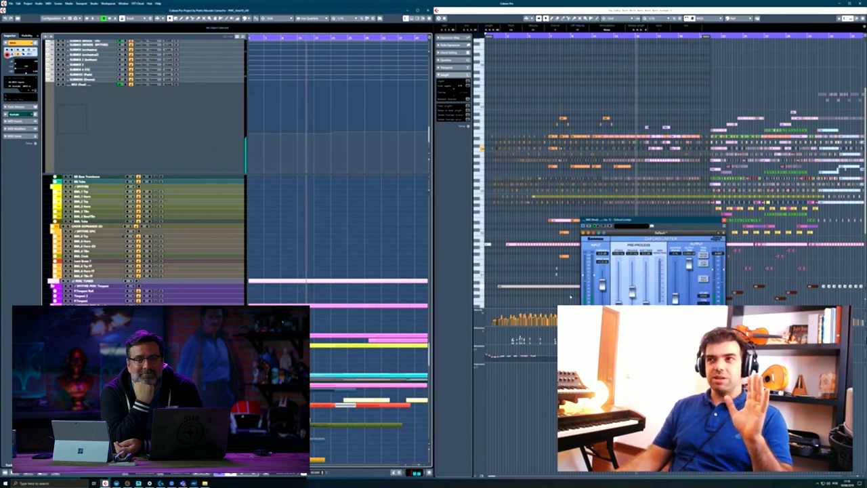
left_click_drag(602, 286, 603, 294)
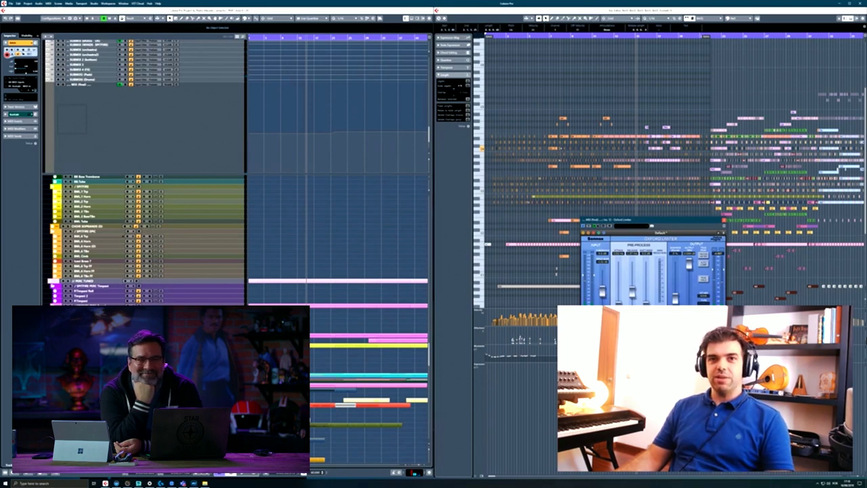
- Solo the marimba track in the Spitfire tuned percussion group and audition it while checking the string and brass tracks
left_click(95, 305)
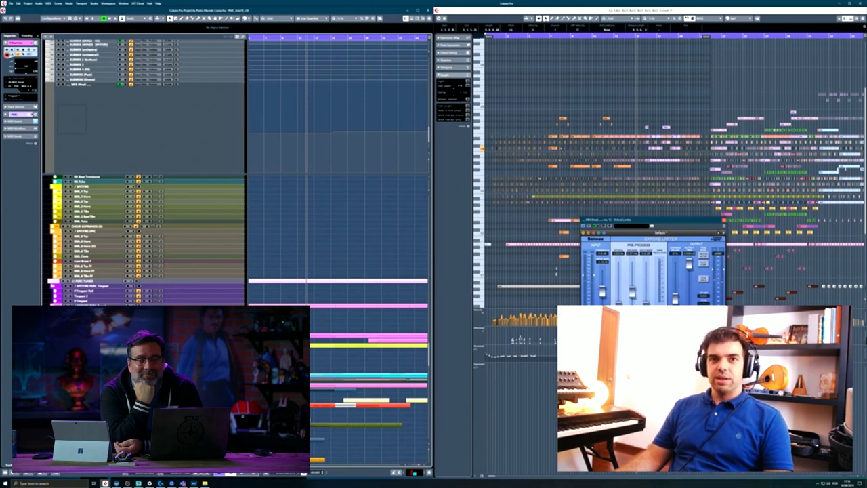
key("s")
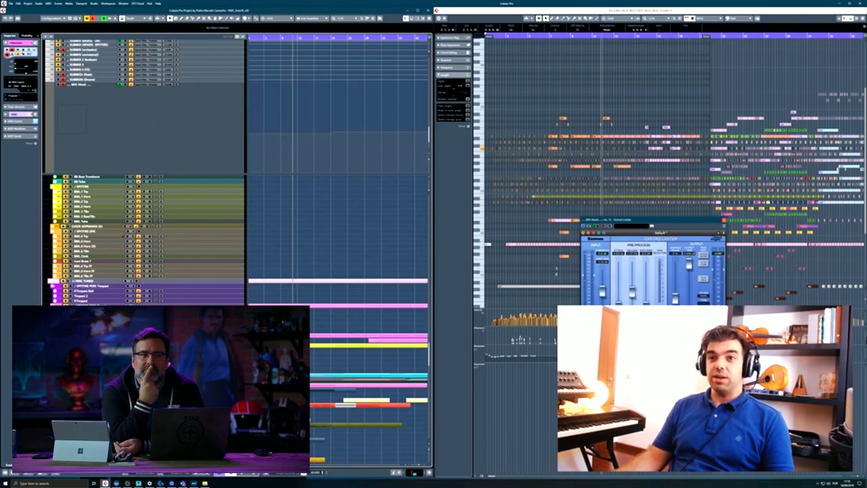
scroll(122, 237, "down", 2)
scroll(122, 237, "up", 7)
scroll(145, 240, "down", 10)
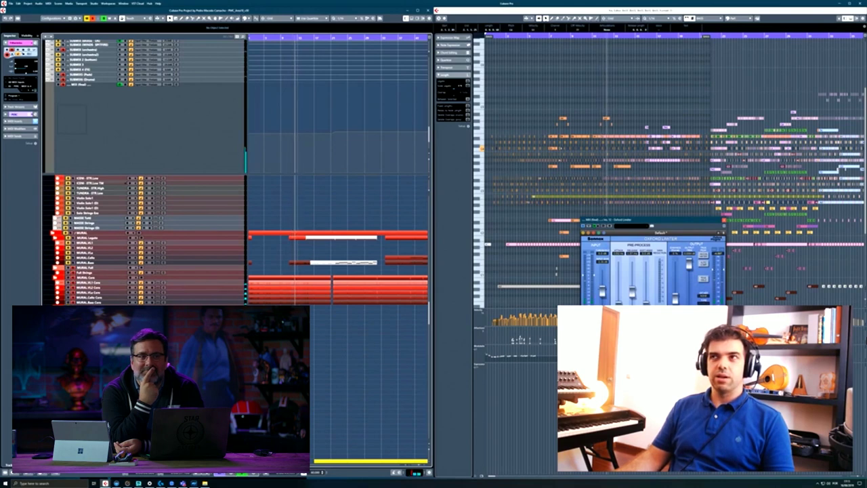
scroll(145, 240, "down", 15)
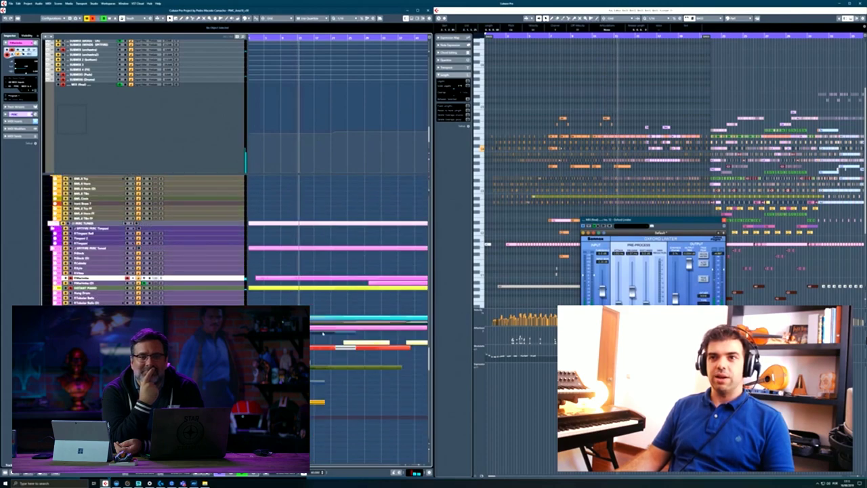
- Examine the choir, synth, percussion, string and brass tracks down the project while the solo is active
scroll(144, 240, "down", 10)
scroll(144, 240, "down", 8)
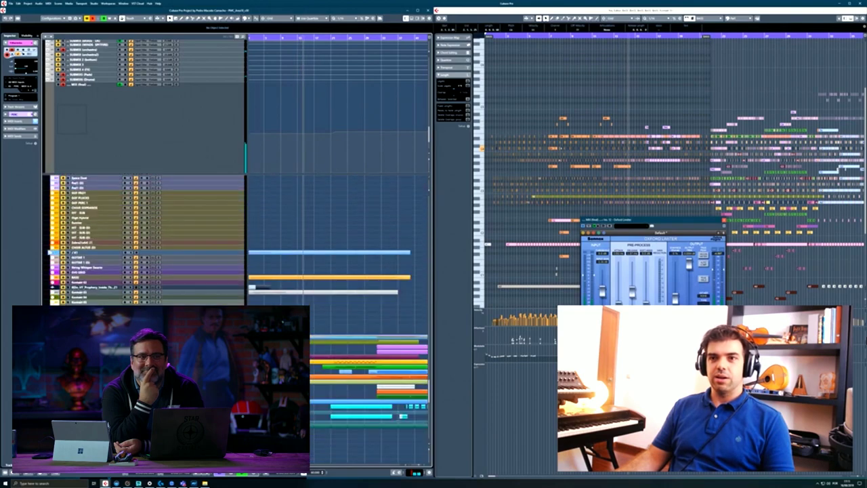
scroll(144, 239, "down", 12)
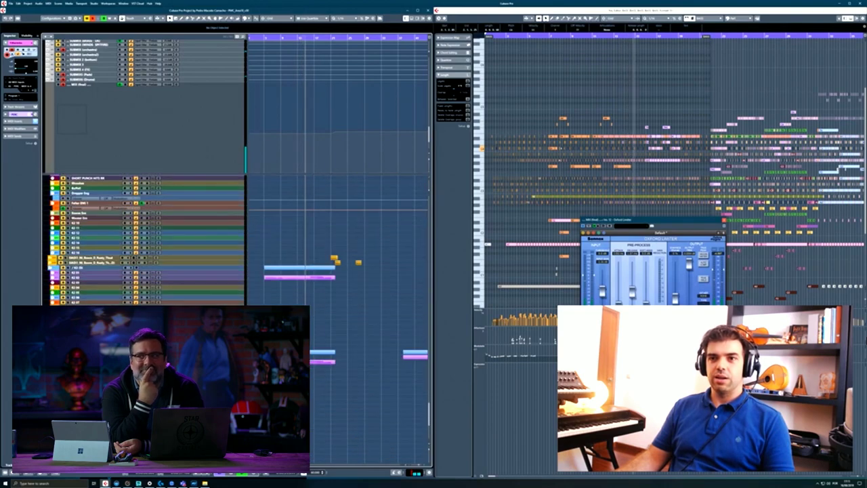
scroll(144, 239, "down", 10)
scroll(144, 240, "down", 10)
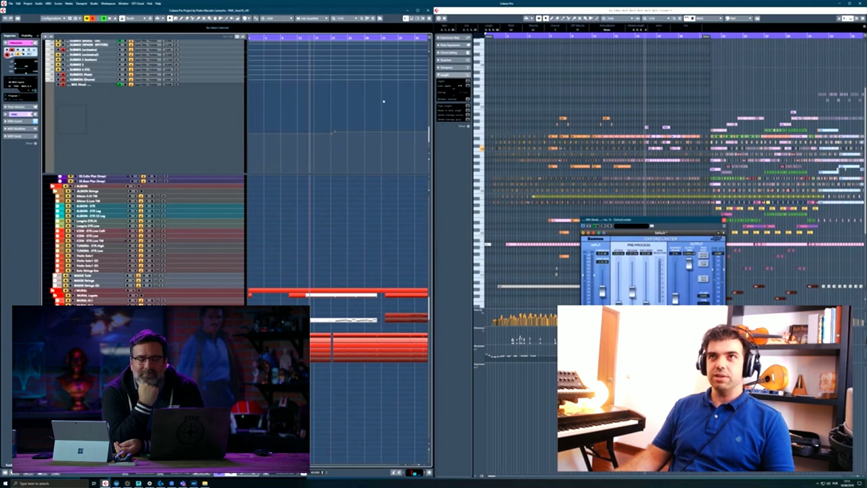
scroll(398, 356, "down", 10)
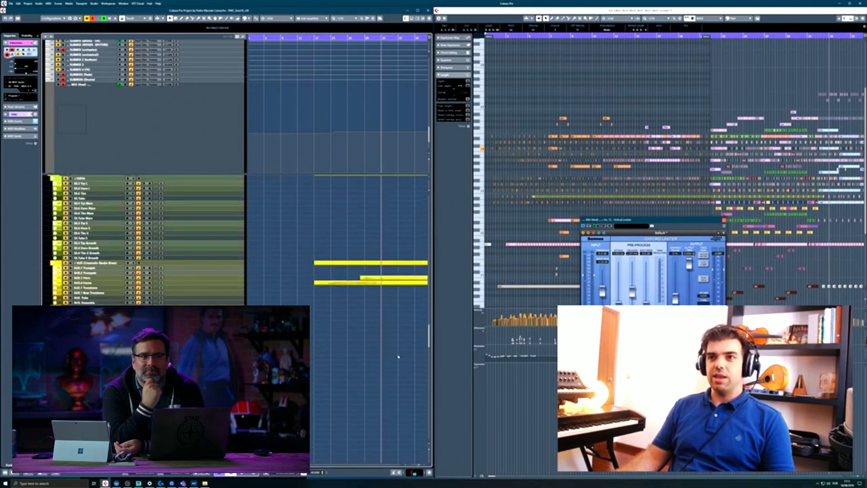
scroll(398, 356, "down", 10)
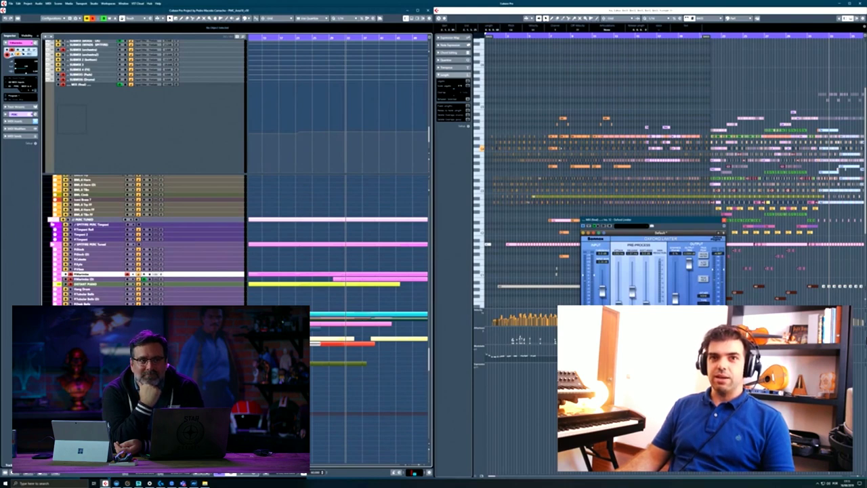
scroll(50, 220, "down", 10)
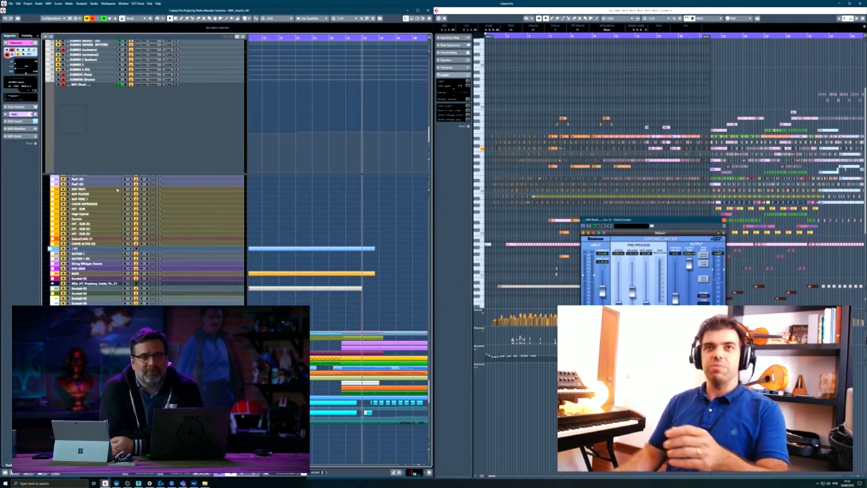
- Clear all track solos and go through the synth, choir and tuned percussion tracks to the 12 Horns track
left_click(93, 19)
left_click(121, 179)
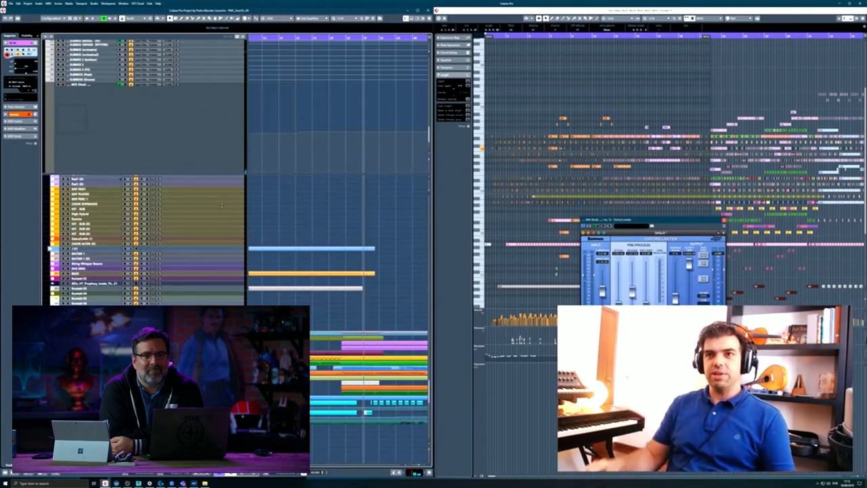
scroll(264, 222, "left", 2)
scroll(285, 214, "down", 2)
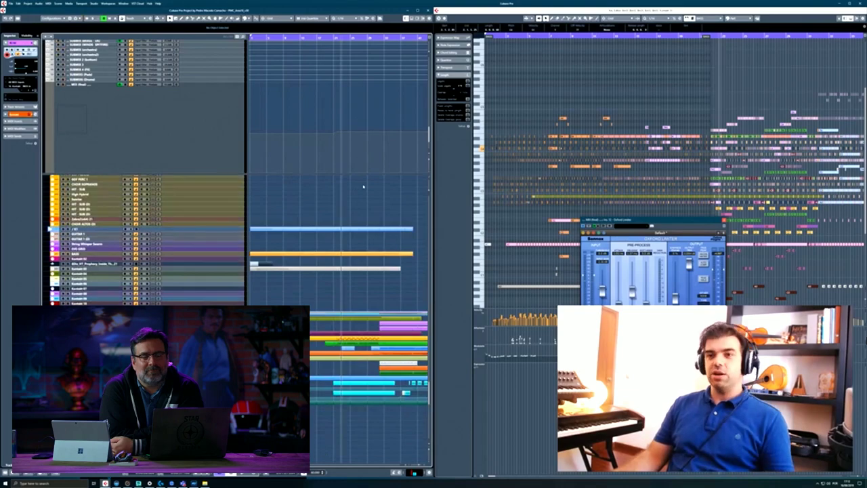
scroll(317, 233, "down", 5)
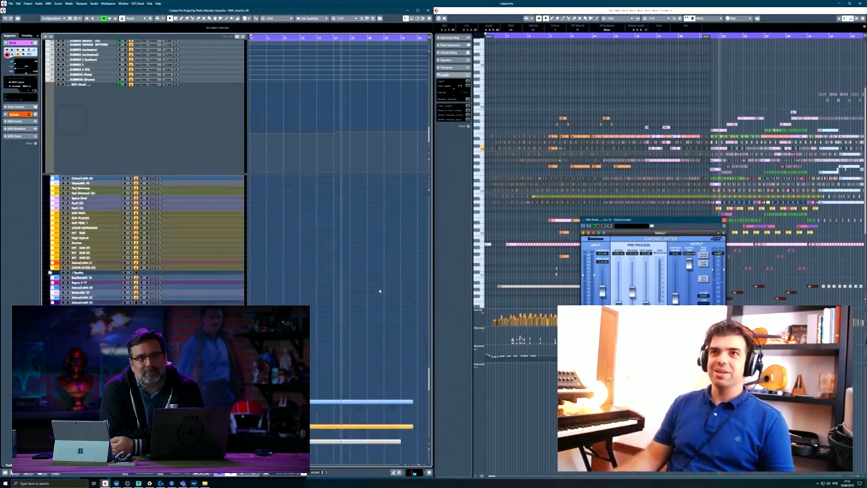
scroll(346, 299, "up", 3)
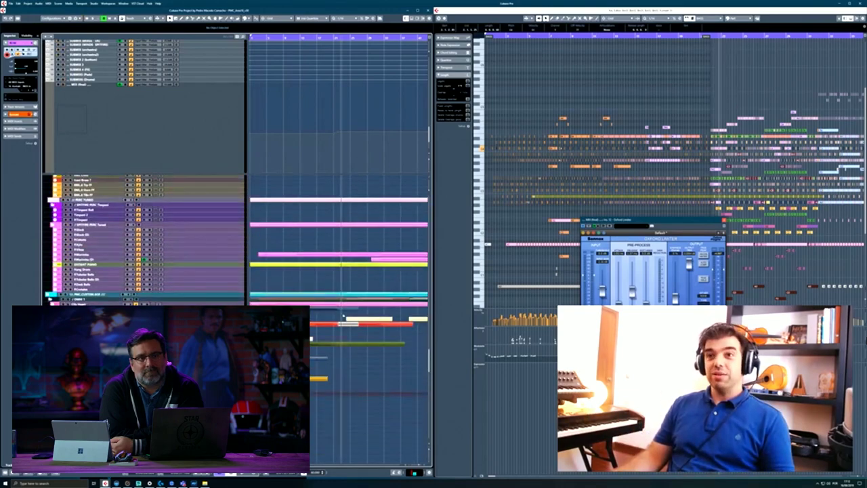
scroll(343, 315, "down", 8)
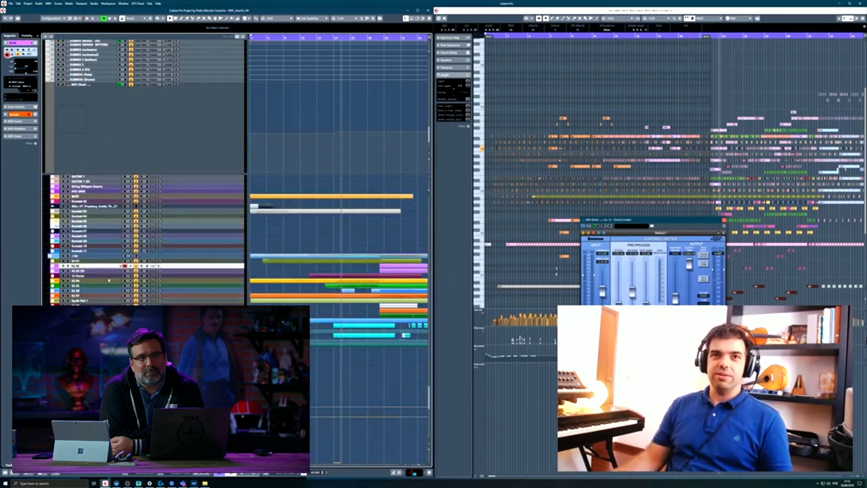
- Select the 12 Horns track, view its Kontakt instrument, and close the instrument window
left_click(106, 276)
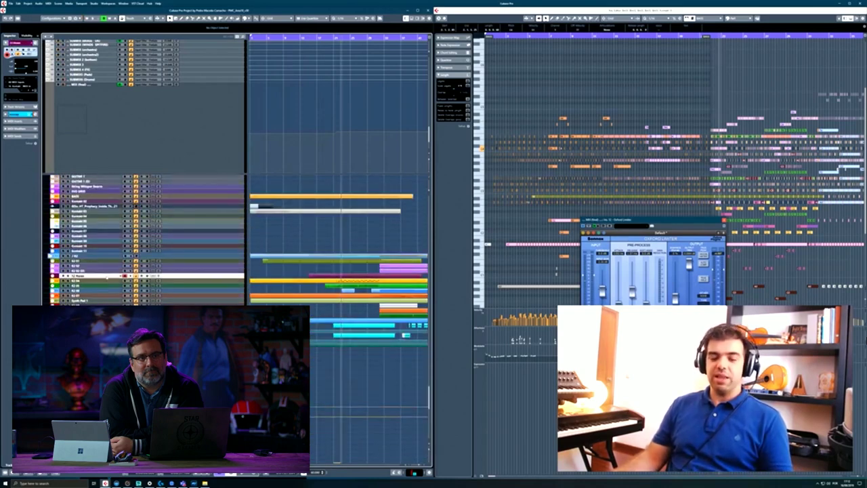
left_click(108, 276)
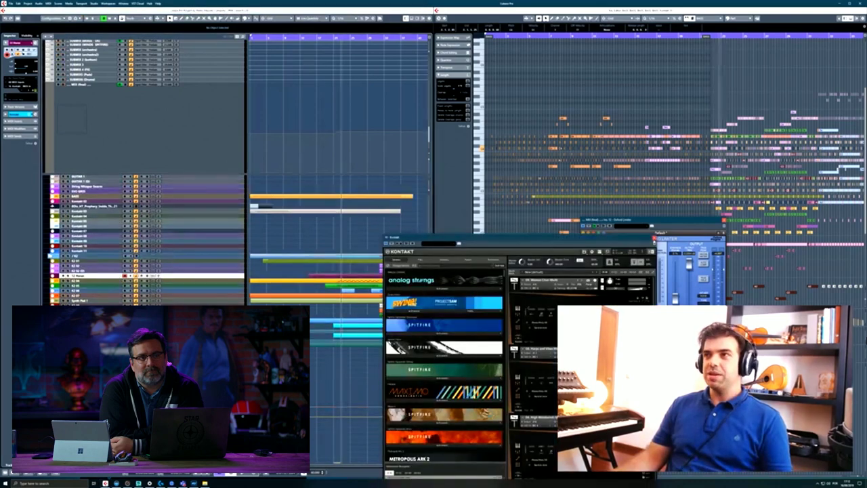
left_click(653, 238)
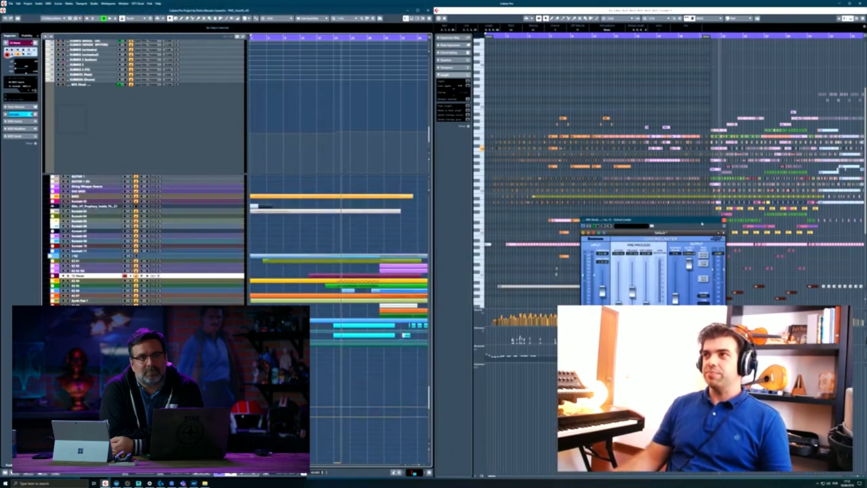
- Open the 12 Horns part in the Key Editor and place the Oxford Limiter window below its notes
left_click_drag(701, 223, 612, 173)
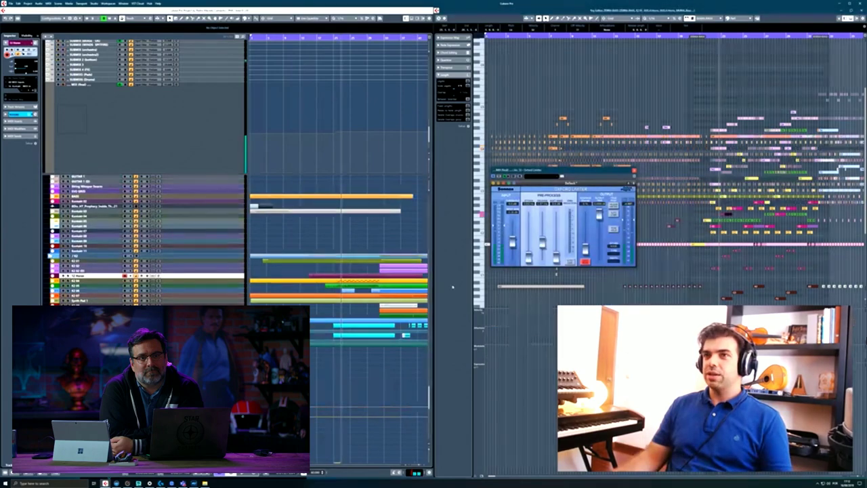
double_click(344, 275)
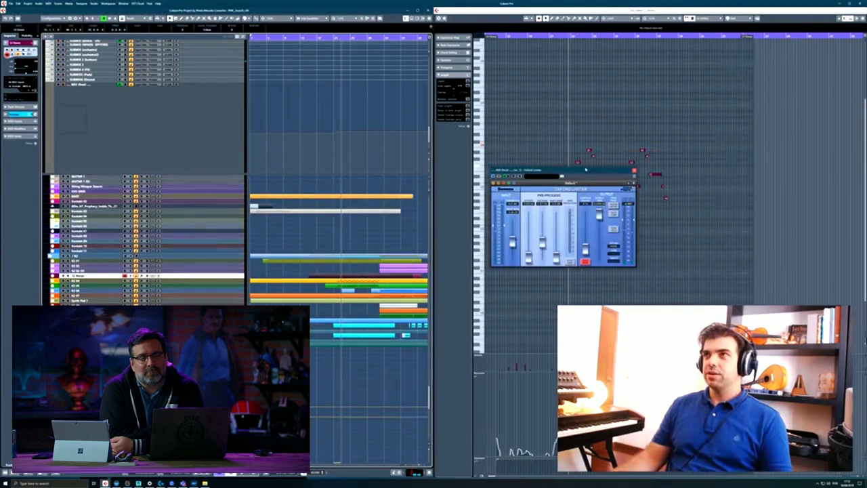
left_click_drag(585, 170, 690, 270)
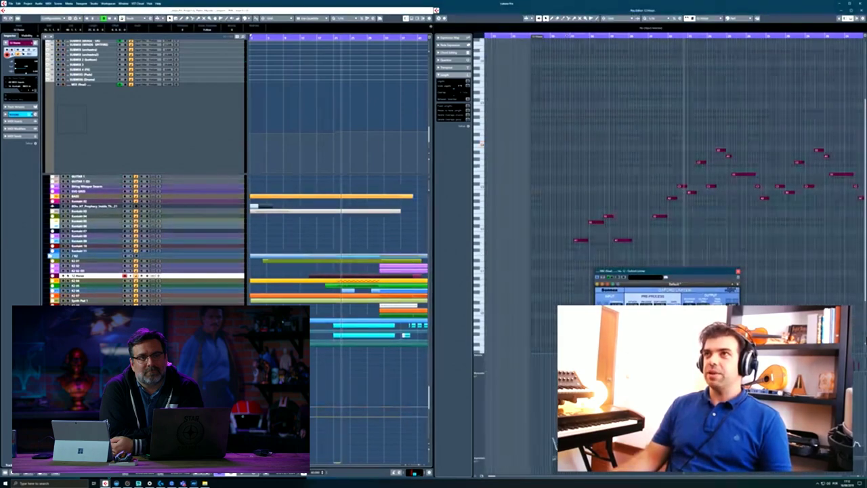
- Play the horn melody from just before its first note, and move the playhead further into the part
left_click(568, 35)
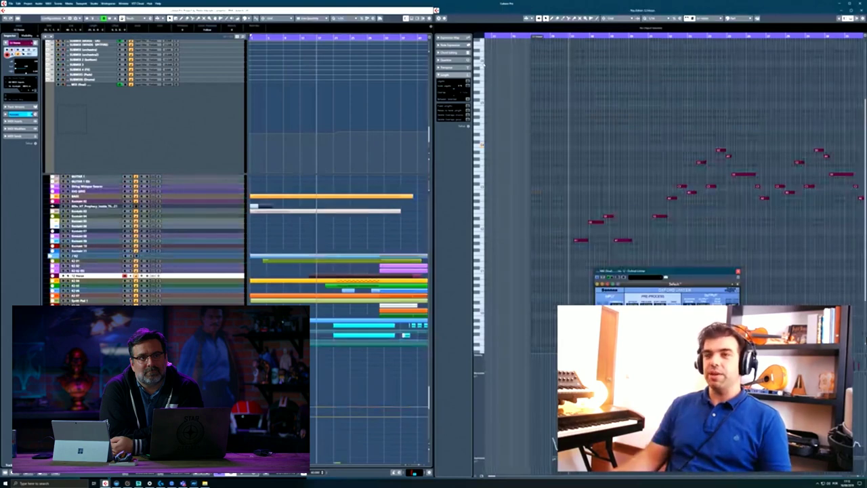
key("space")
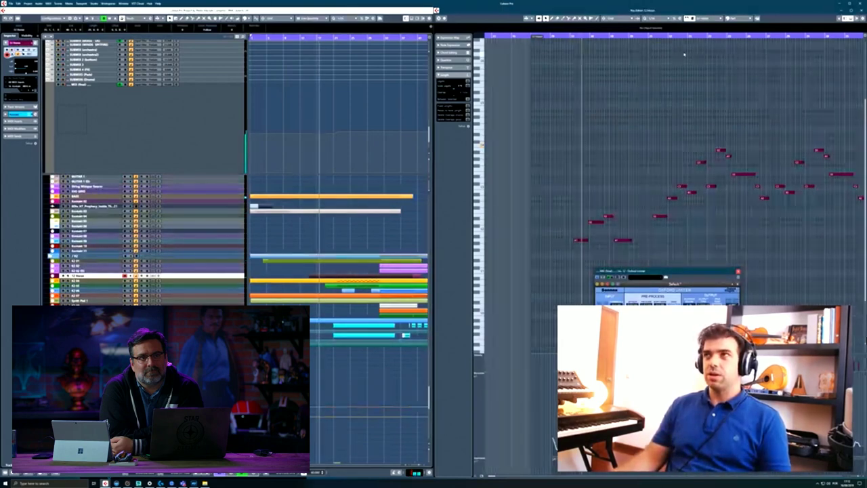
left_click(648, 35)
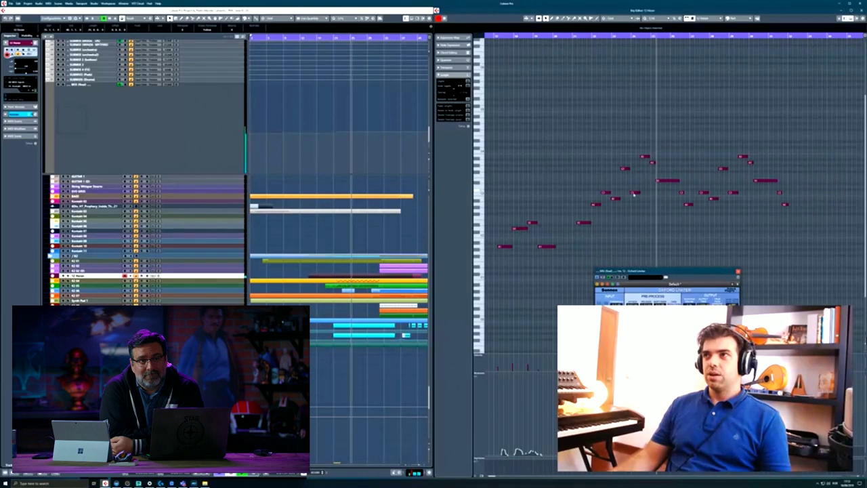
- Examine the horn melody's notes and controller curve up close, selecting the second note of the rising phrase
scroll(612, 205, "up", 4)
scroll(570, 193, "left", 1)
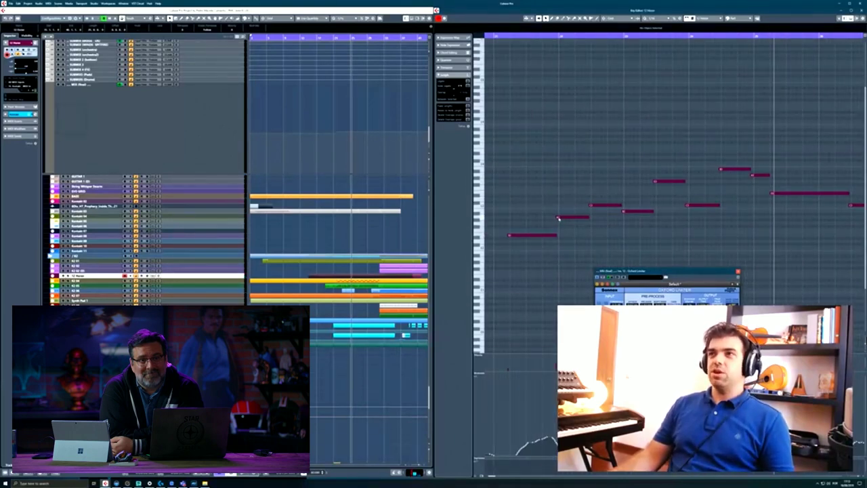
left_click(563, 218)
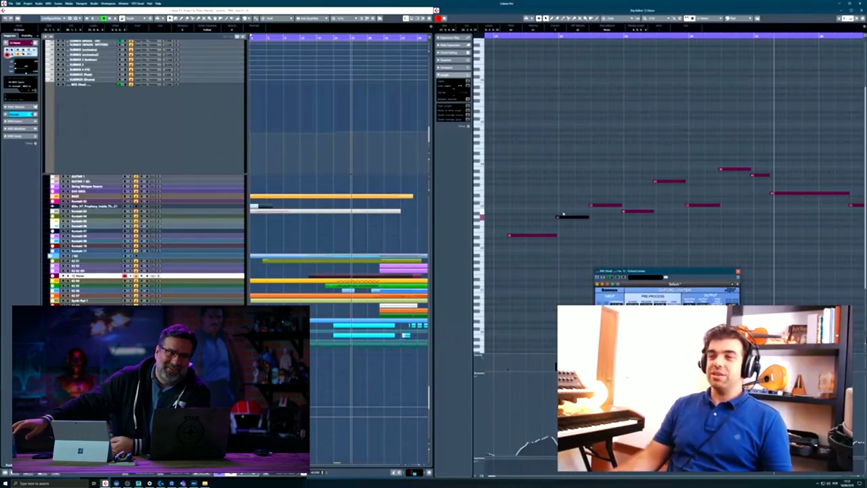
left_click_drag(587, 218, 564, 229)
scroll(563, 229, "up", 2)
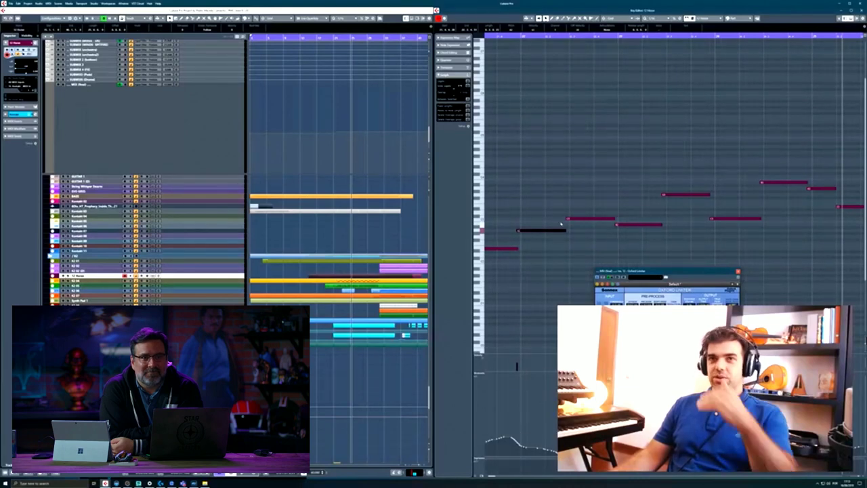
scroll(593, 219, "right", 2)
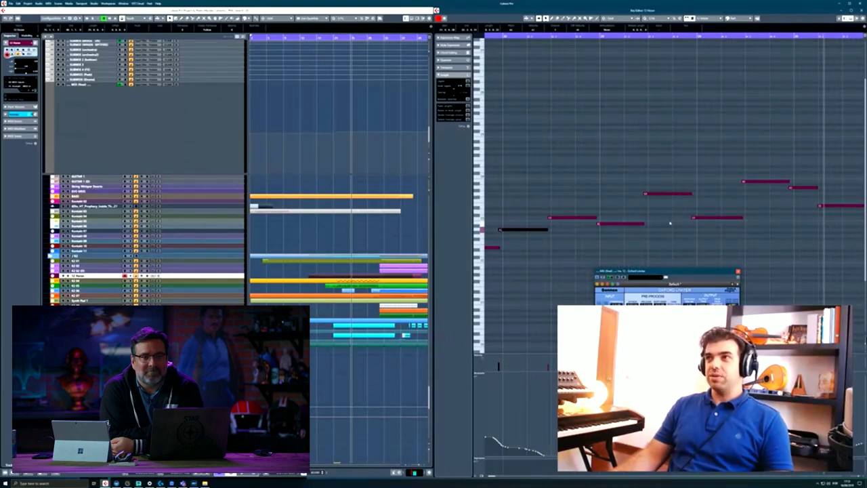
scroll(604, 224, "right", 3)
scroll(591, 226, "left", 3)
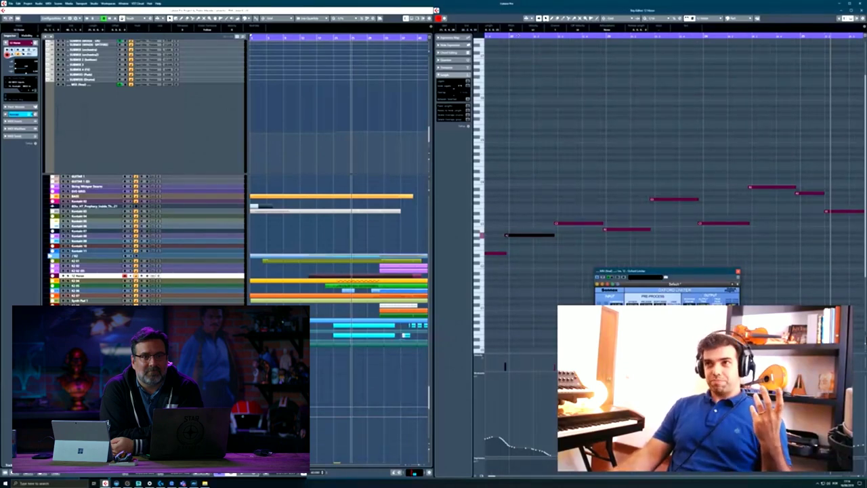
- Play the horn melody from just before its selected note, and move the playhead back towards the start of the phrase
left_click_drag(509, 36, 494, 35)
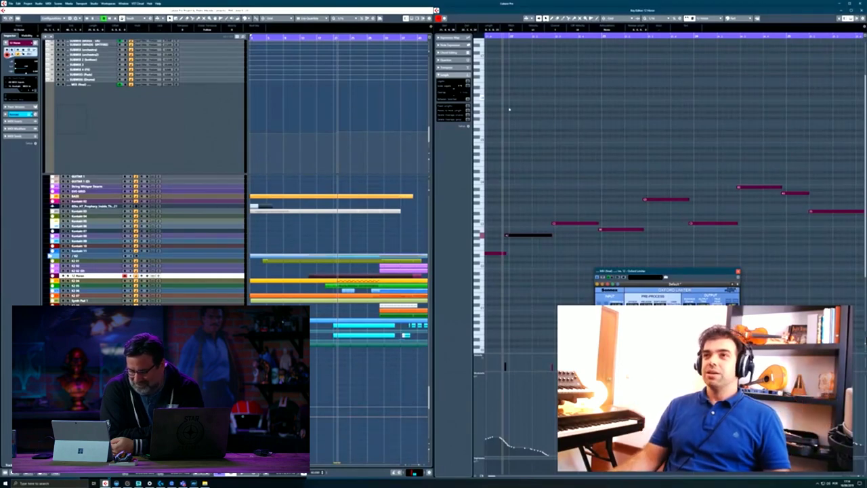
key("space")
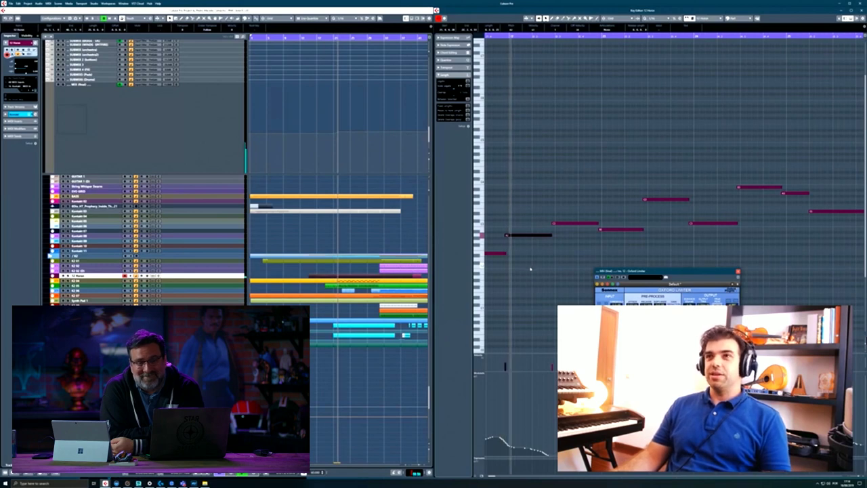
left_click(439, 19)
left_click_drag(502, 52, 486, 38)
left_click(547, 36)
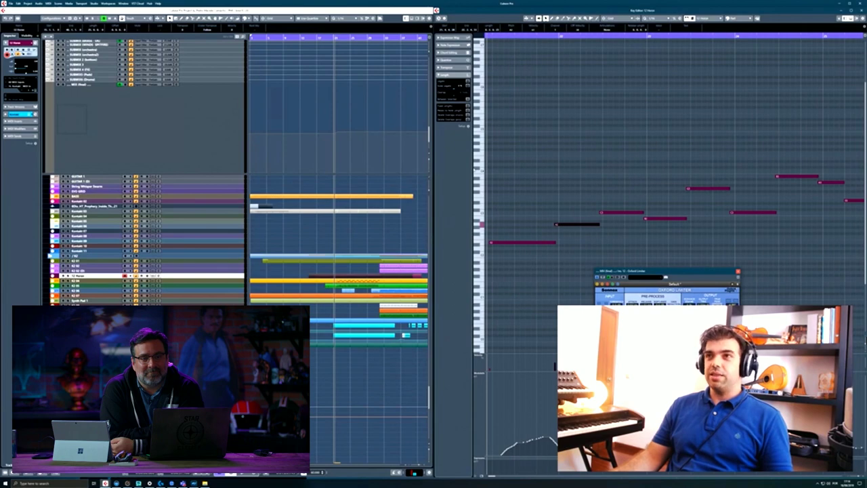
- Play the horn phrase from before its first note, and clear the note selection
left_click_drag(489, 176, 538, 169)
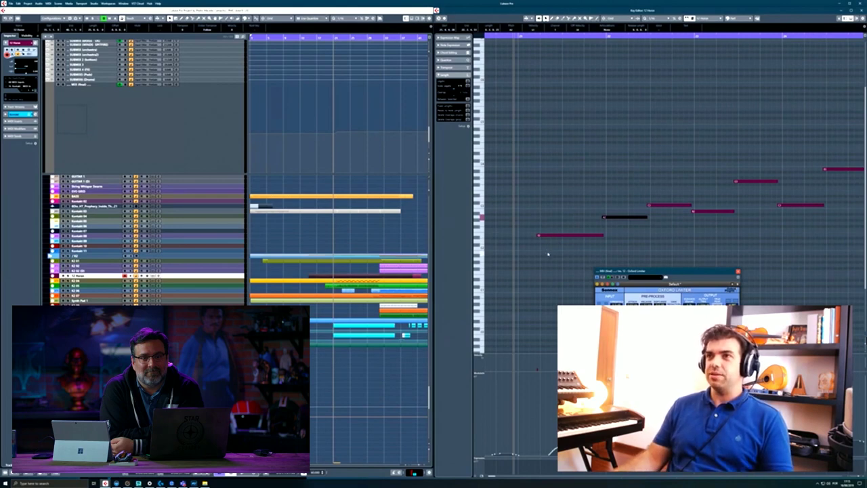
key("space")
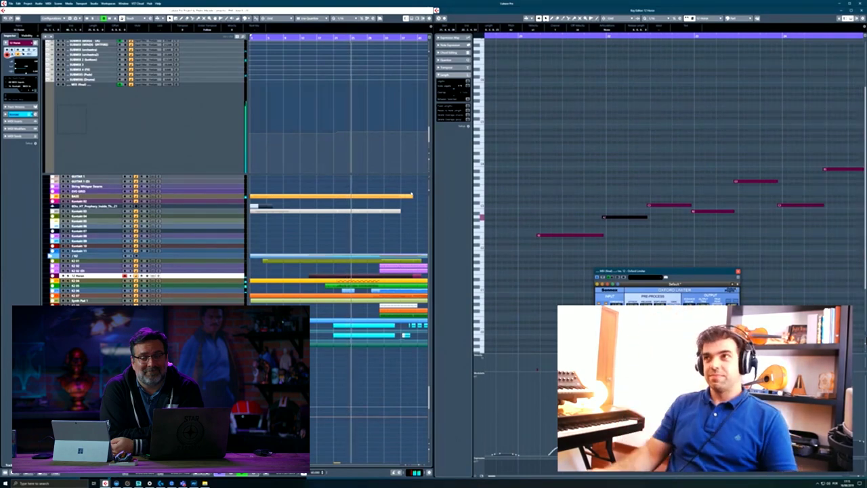
left_click(640, 256)
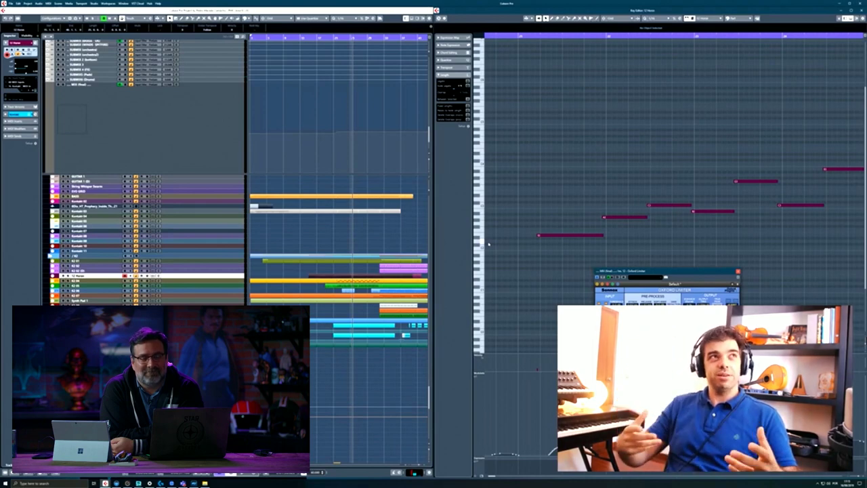
- View the horn melody's continuation, and place the arrangement's playhead just before the purple parts enter
scroll(747, 234, "up", 2)
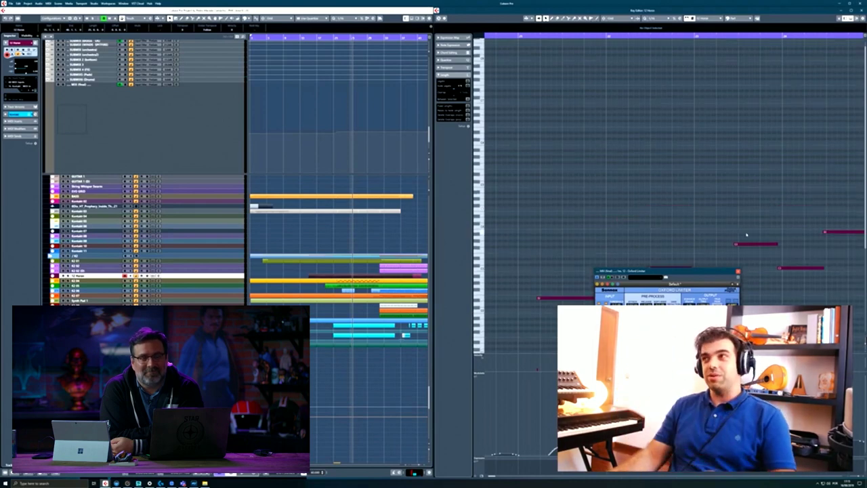
left_click_drag(791, 238, 548, 184)
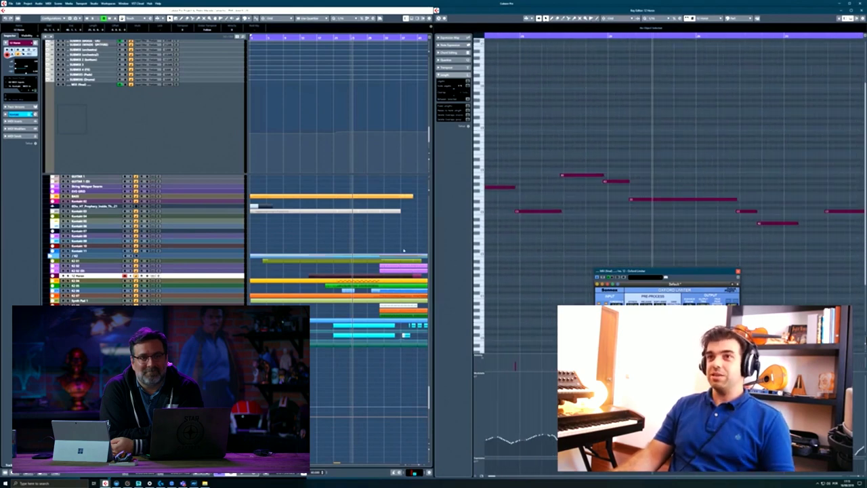
left_click_drag(385, 277, 327, 270)
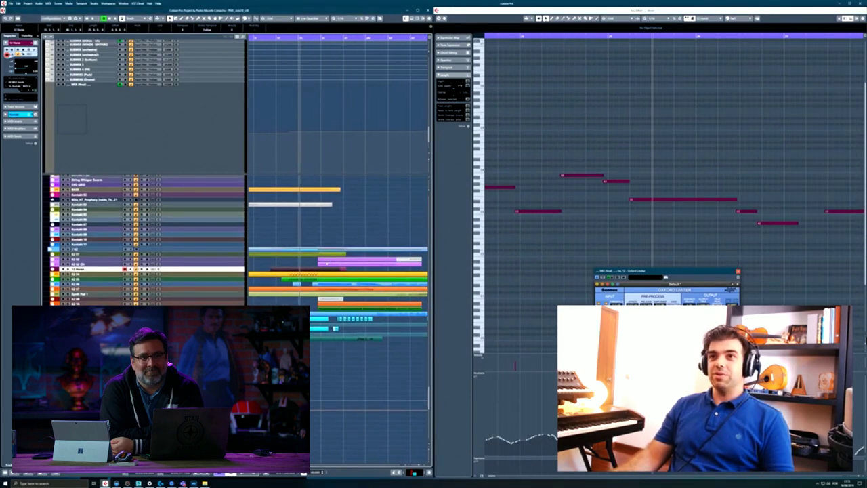
left_click_drag(322, 39, 307, 42)
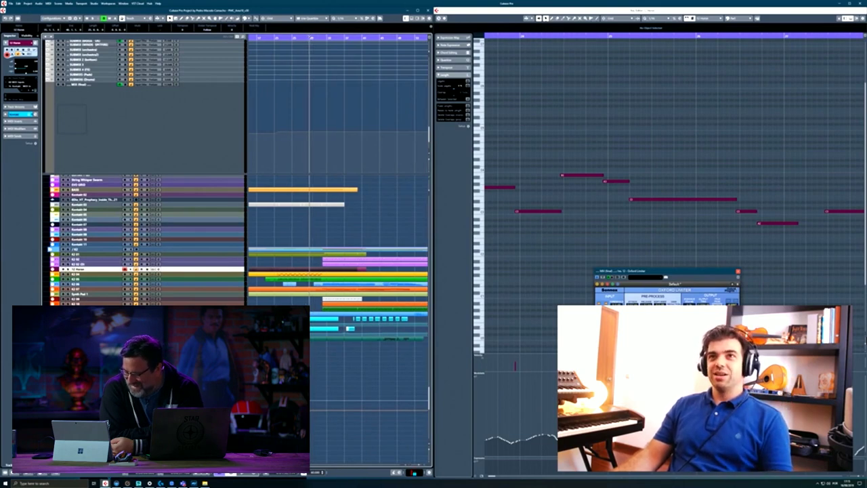
scroll(308, 54, "up", 1)
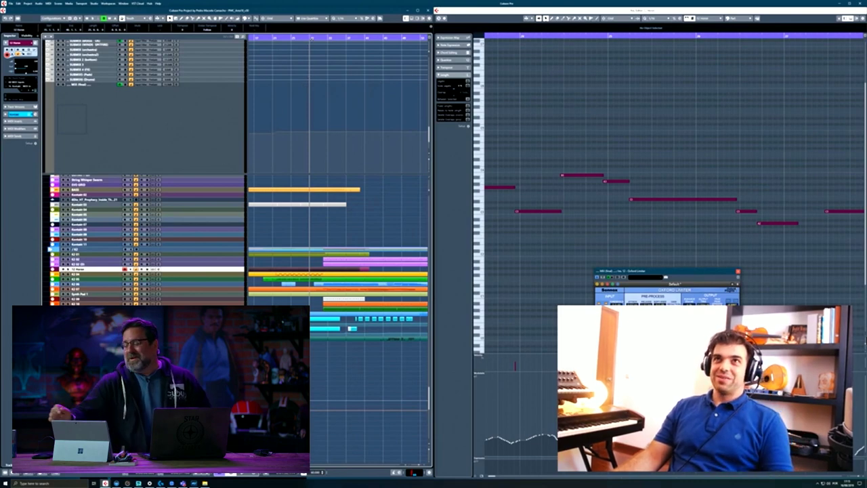
scroll(313, 38, "up", 1)
scroll(315, 38, "up", 2)
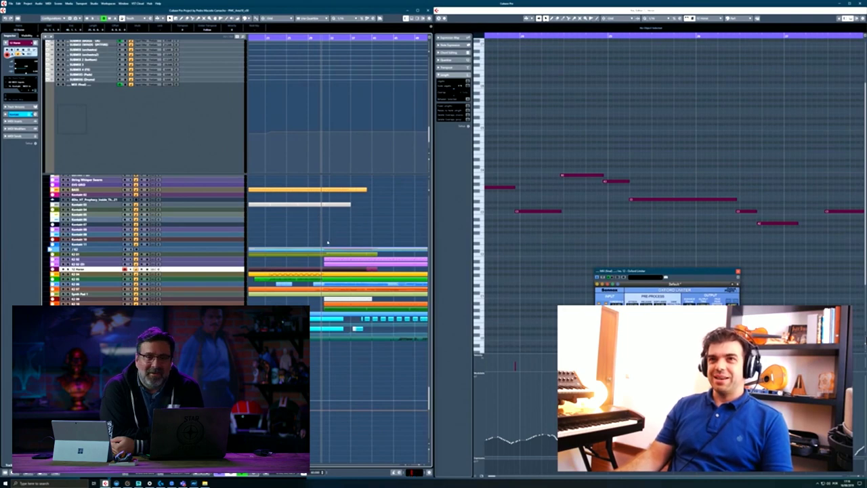
- Play the transition into the section where the purple parts enter, with the arrangement shown closer
key("space")
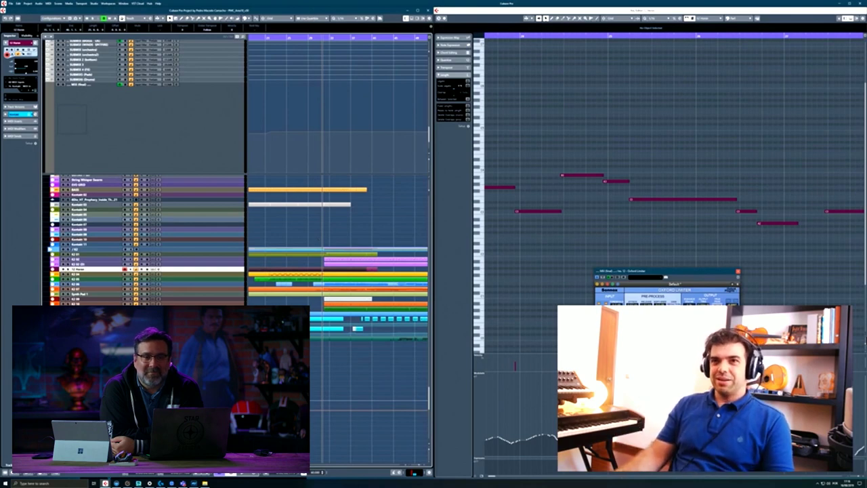
scroll(276, 302, "right", 1)
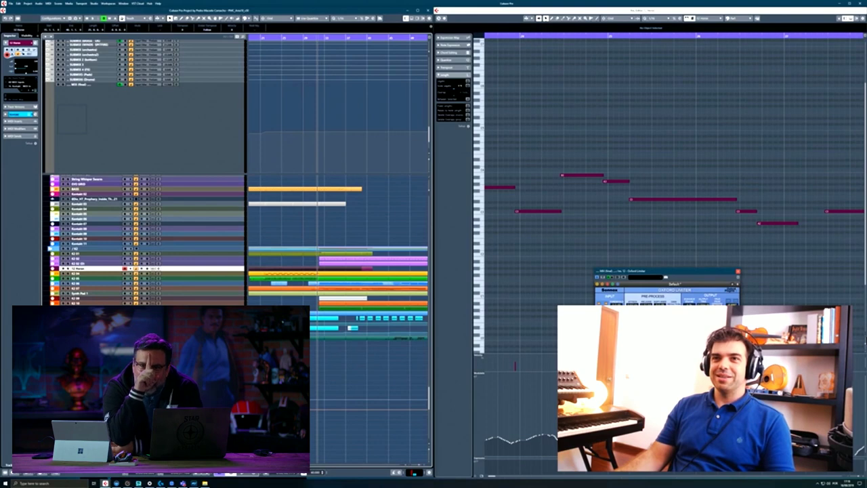
key("h")
key("h")
key("space")
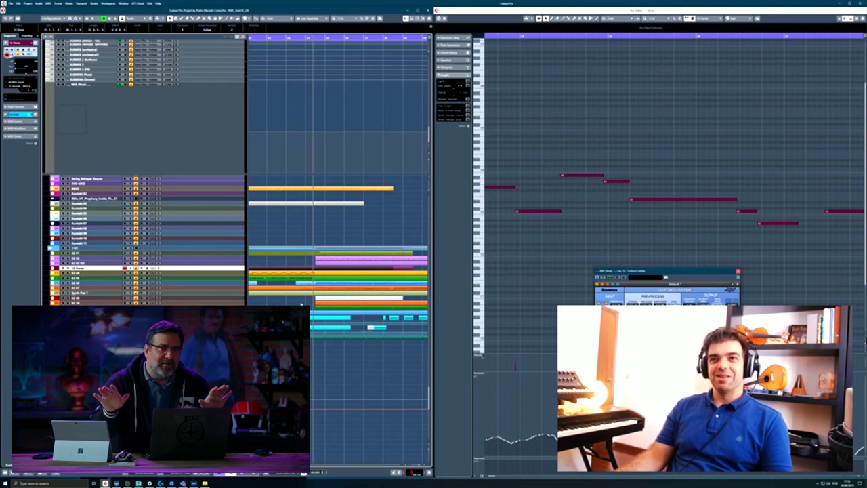
left_click_drag(301, 303, 279, 304)
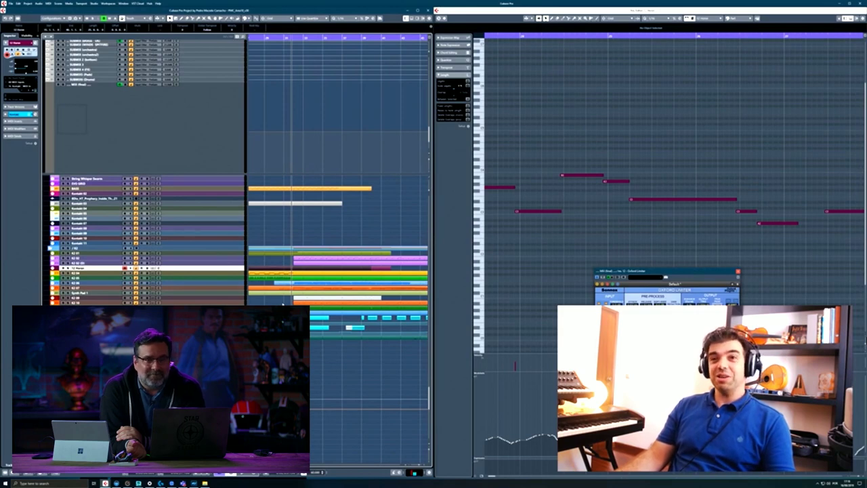
key("space")
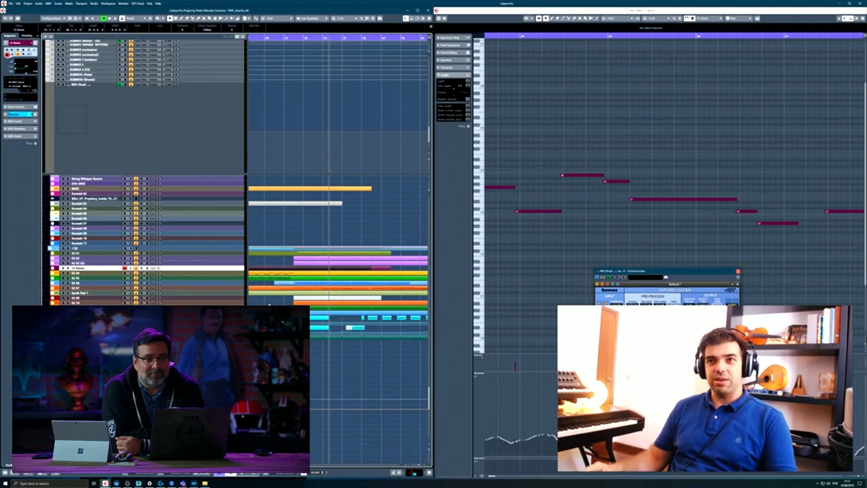
- Play the new section from the start of the purple parts, following the arrangement through its later bars
left_click(294, 38)
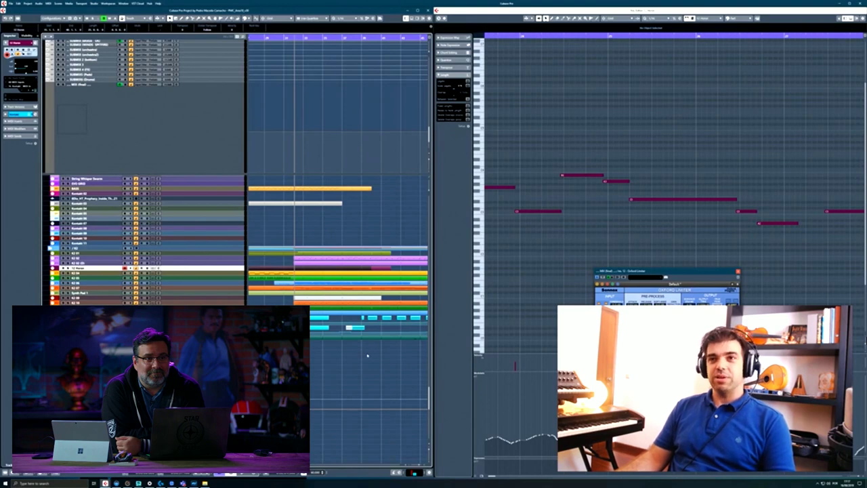
key("space")
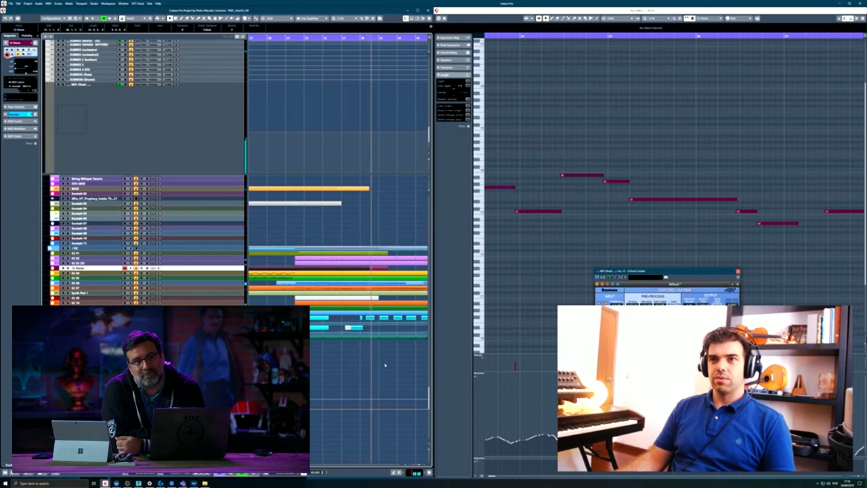
left_click_drag(388, 358, 354, 353)
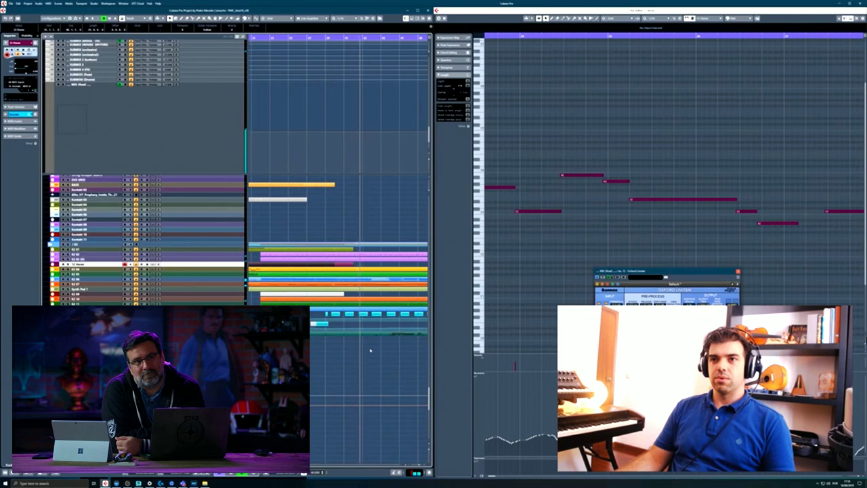
left_click_drag(369, 348, 333, 351)
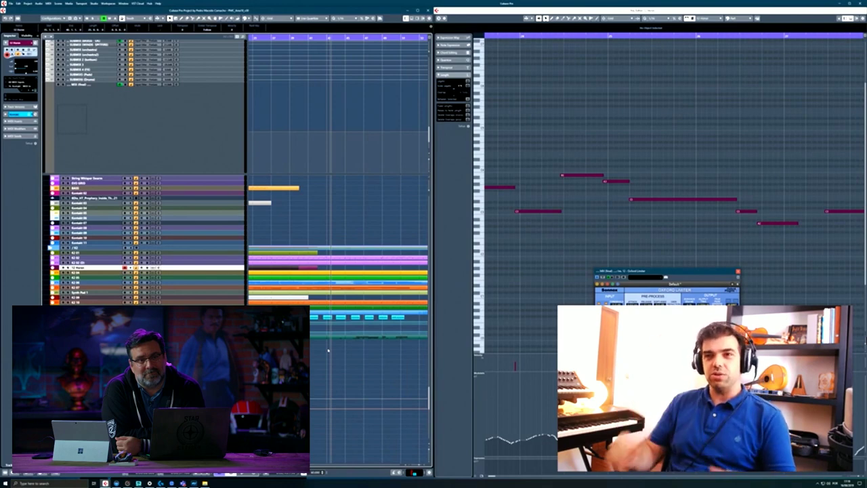
- Play from further into the section, and solo the audio track with the short cyan clips
left_click(334, 38)
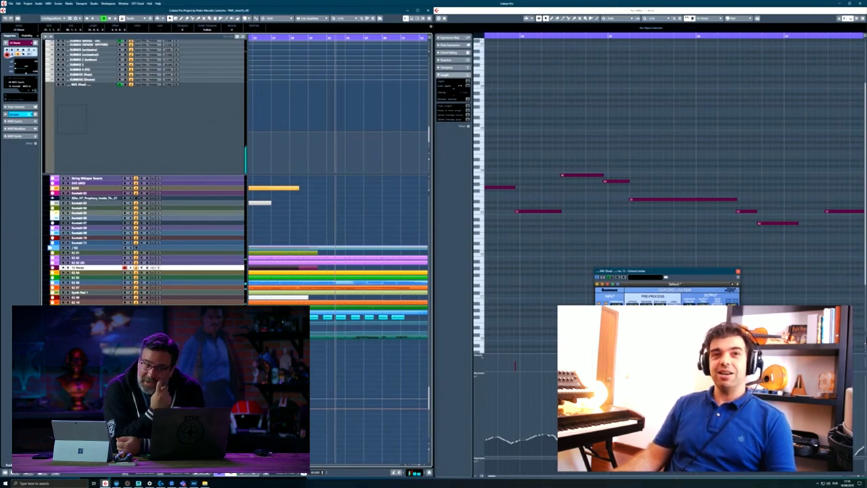
key("s")
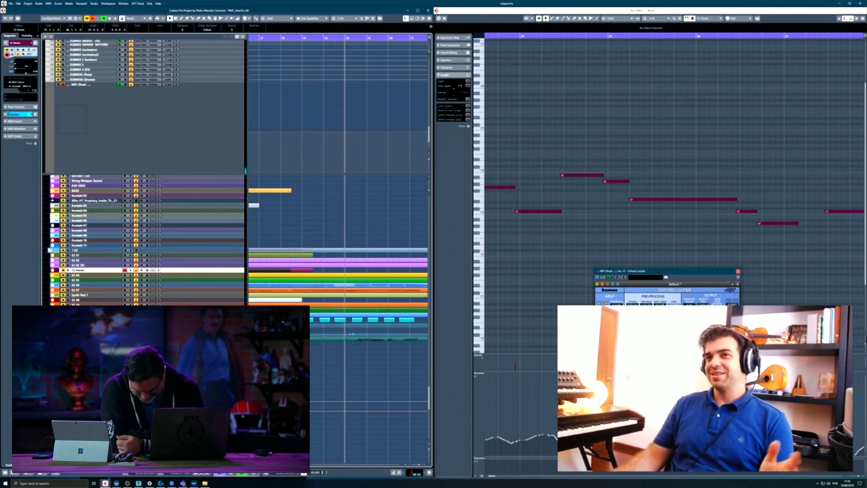
scroll(326, 354, "up", 3)
scroll(327, 410, "down", 1)
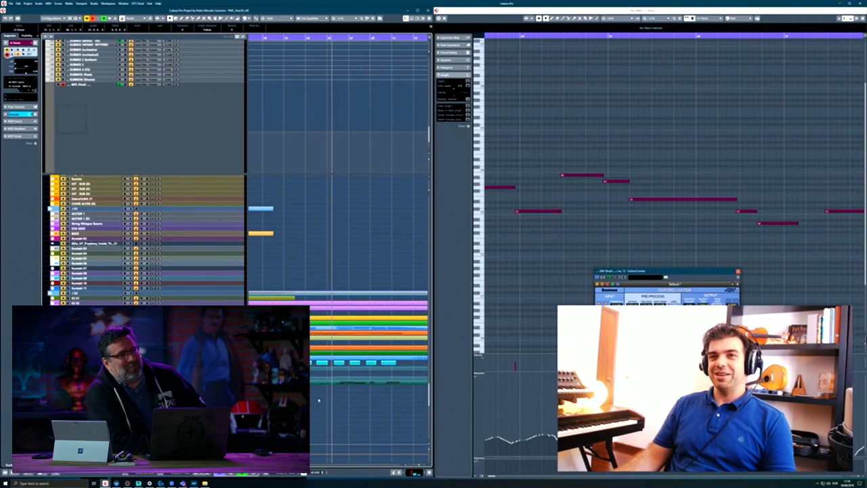
left_click_drag(318, 401, 297, 390)
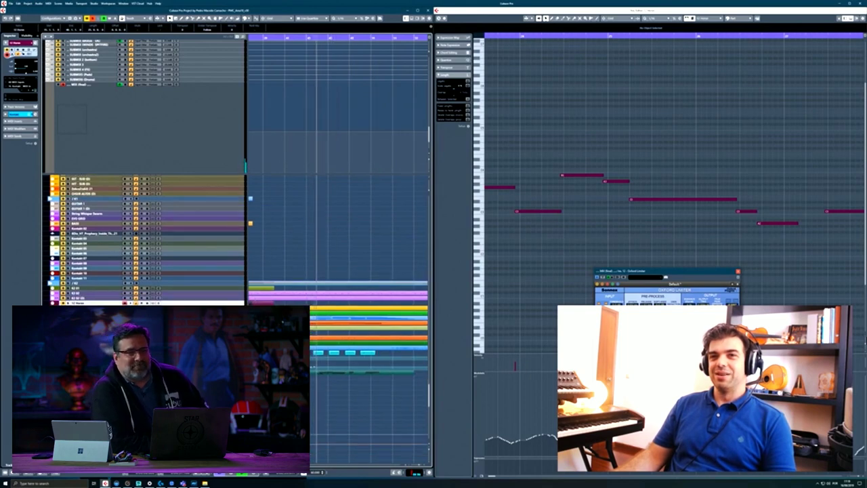
- Select the soloed audio track and open its insert effects, including the iZotope plug-in, Pro-C 2, ShaperBox, Center, Random Hall and Pro-Q 3
left_click(150, 352)
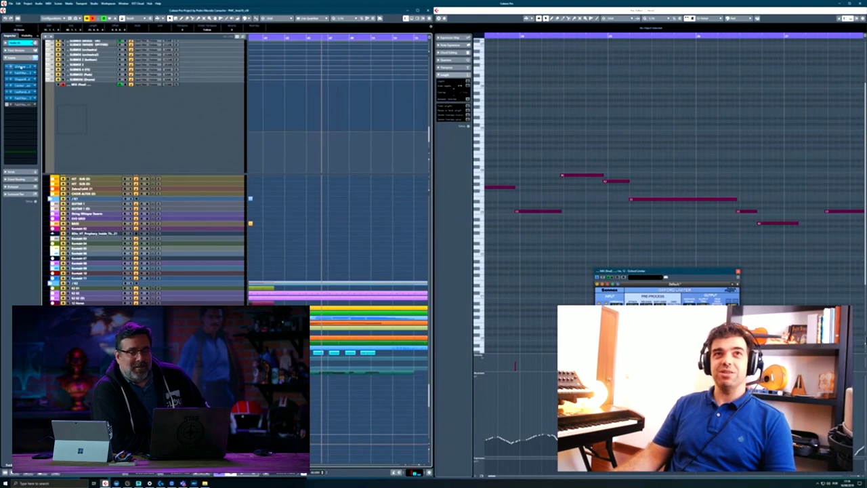
left_click(23, 73)
left_click(24, 79)
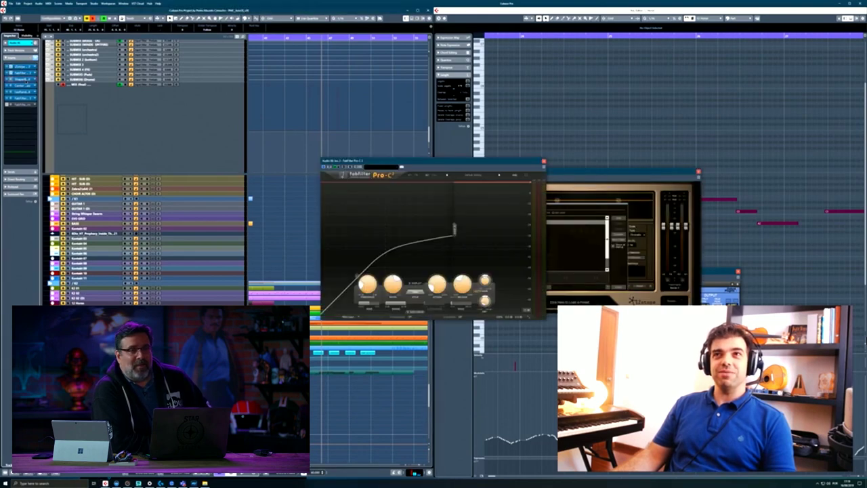
left_click(26, 85)
left_click(26, 92)
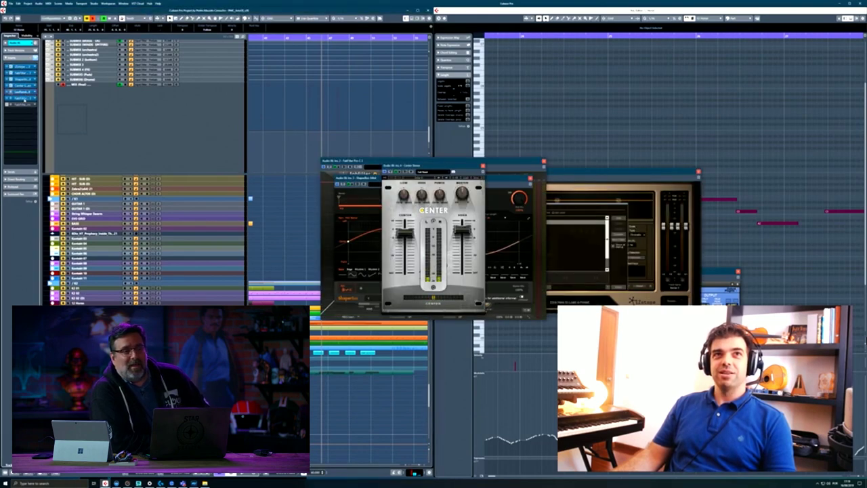
left_click(24, 98)
left_click(24, 104)
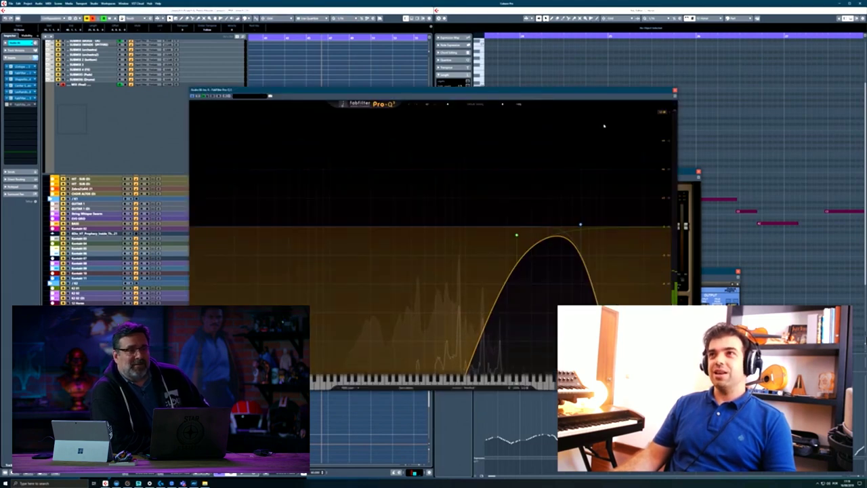
- Spread out the overlapping Pro-Q 3, Oxford Limiter, Random Hall, Center, ShaperBox and Pro-C 2 windows so each effect can be viewed
left_click_drag(475, 92, 633, 314)
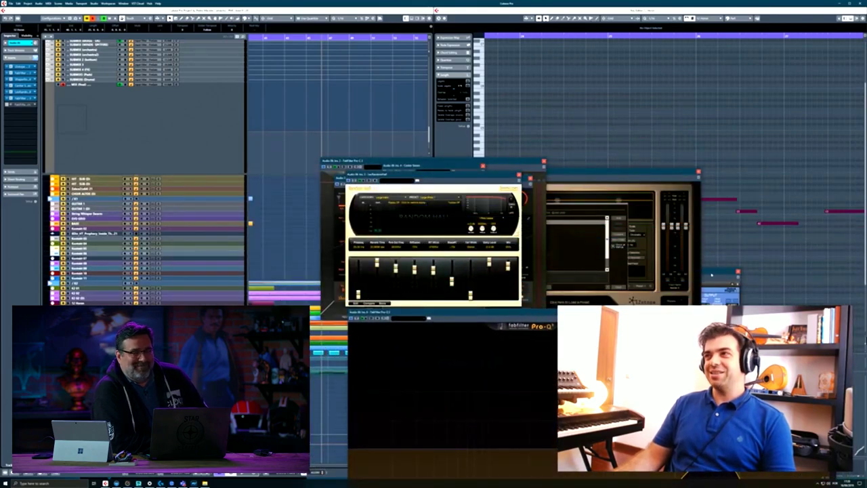
left_click_drag(709, 318, 261, 61)
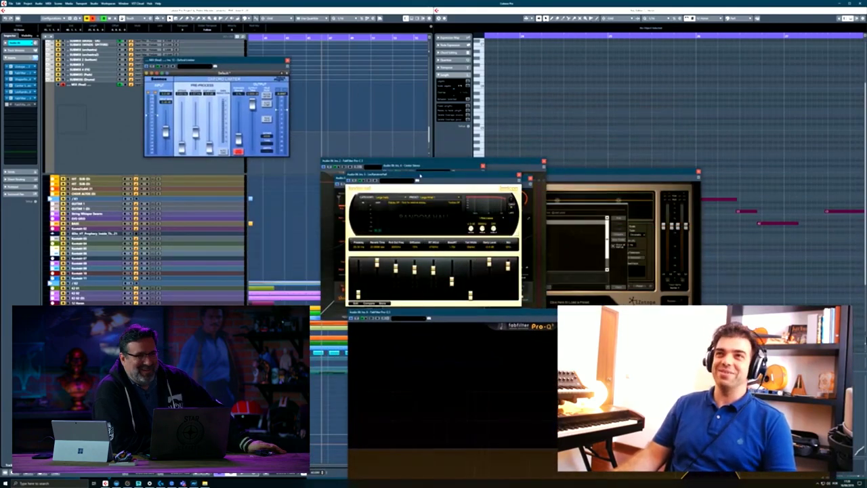
left_click_drag(467, 174, 717, 138)
left_click_drag(420, 164, 721, 201)
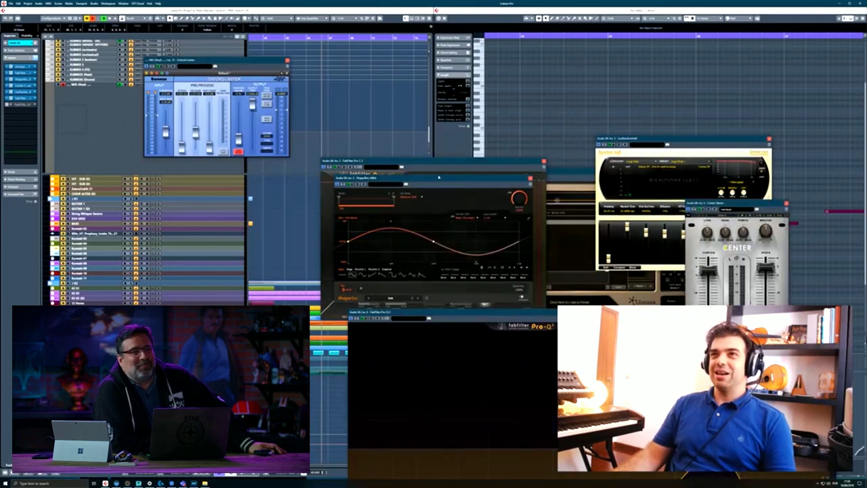
left_click_drag(422, 160, 730, 143)
left_click_drag(474, 162, 438, 149)
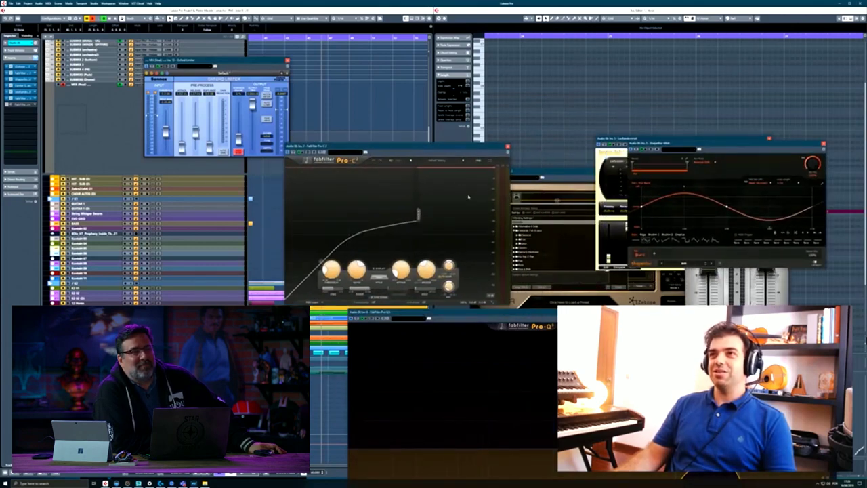
- Close all the plug-in windows and turn off the audio track's solo
key("ctrl+alt+w")
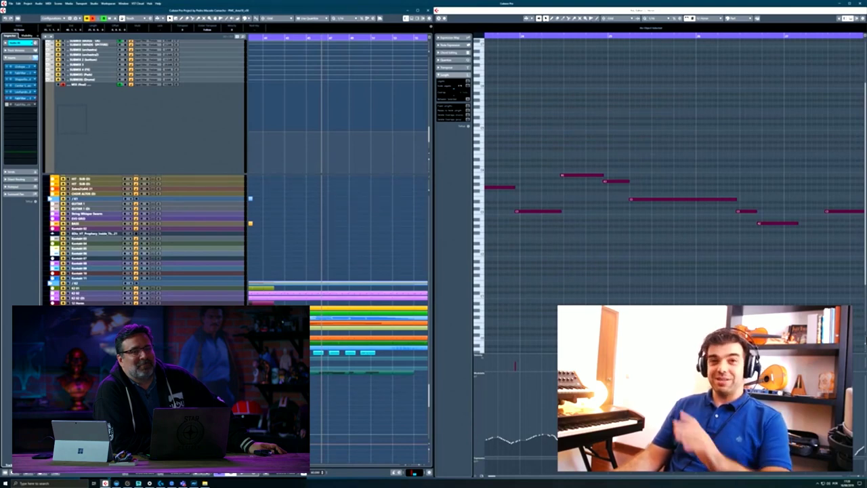
key("s")
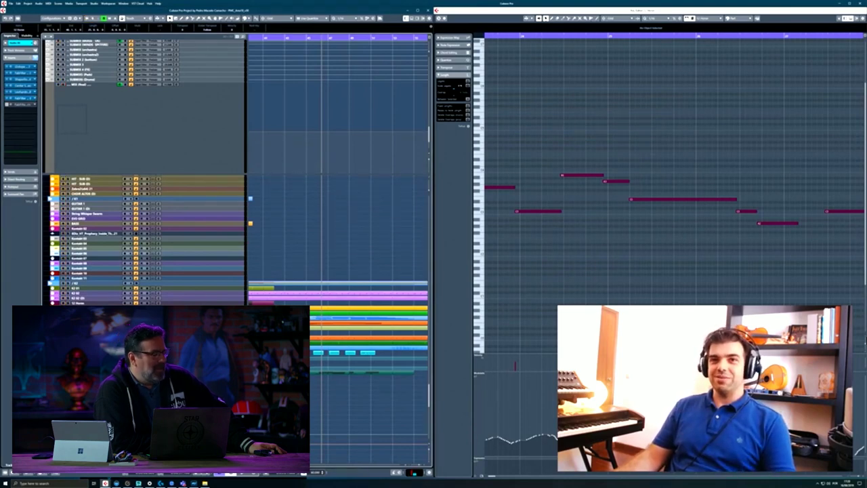
- Move the playback position to just before the section transition and play the project from there
key("Down")
scroll(314, 372, "down", 3)
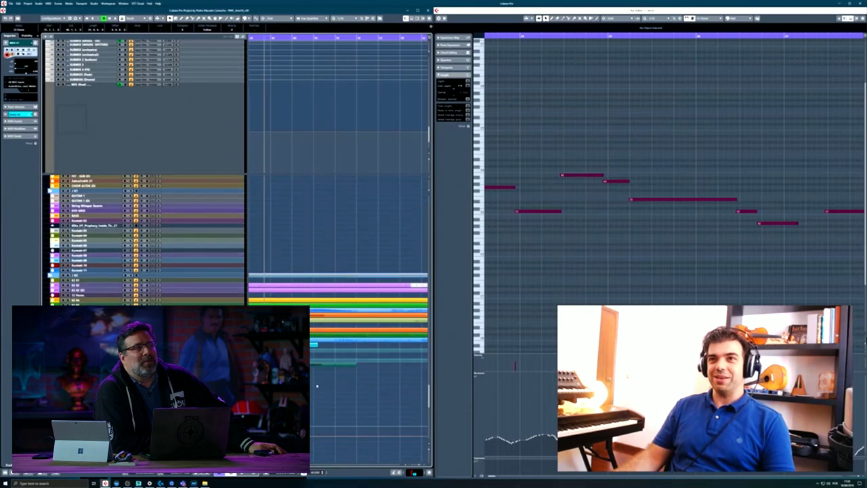
scroll(319, 368, "down", 2)
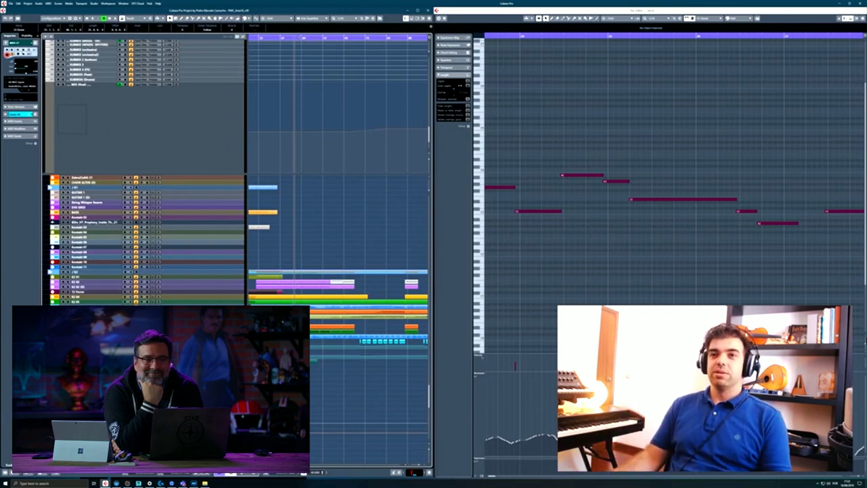
left_click_drag(300, 36, 343, 42)
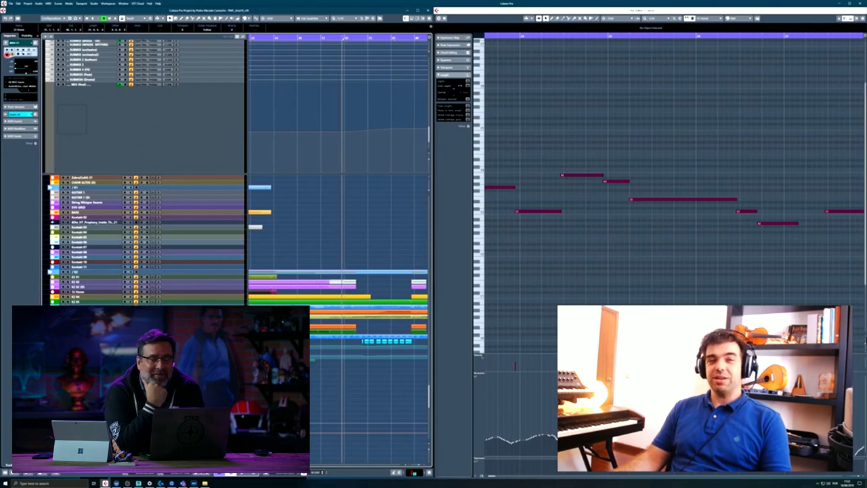
left_click_drag(342, 76, 333, 115)
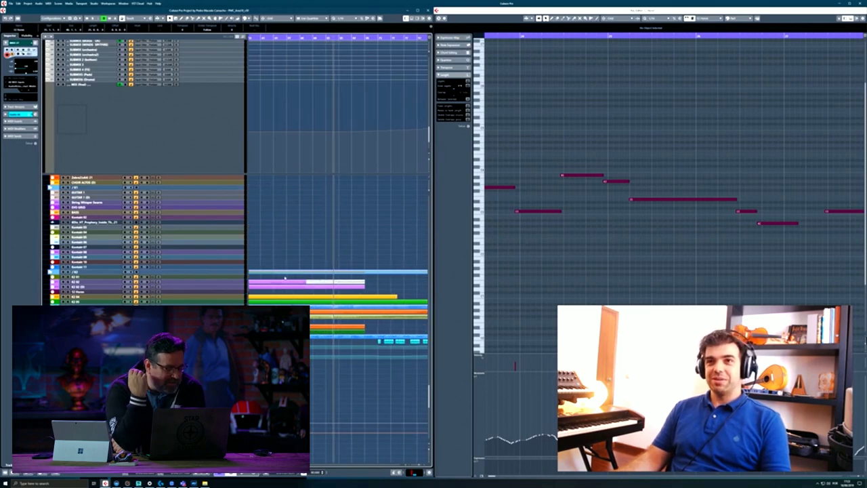
mouse_move(331, 39)
left_mouse_down()
mouse_move(332, 57)
mouse_move(336, 42)
left_mouse_up()
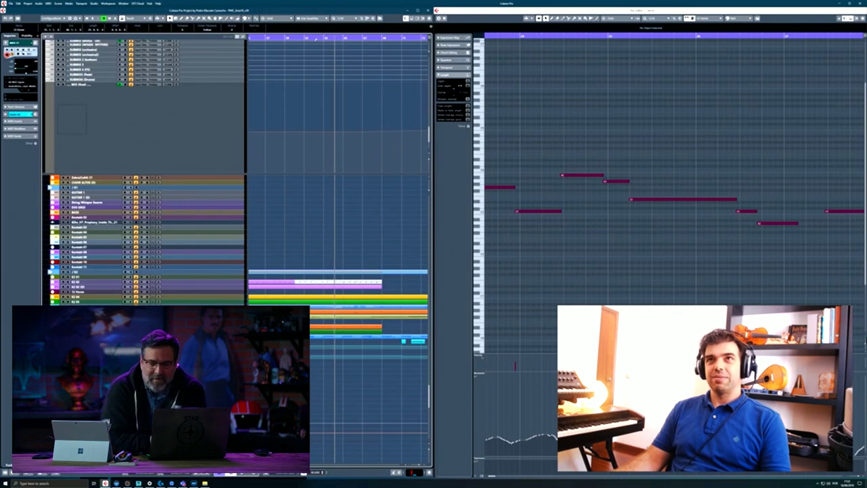
left_click(303, 38)
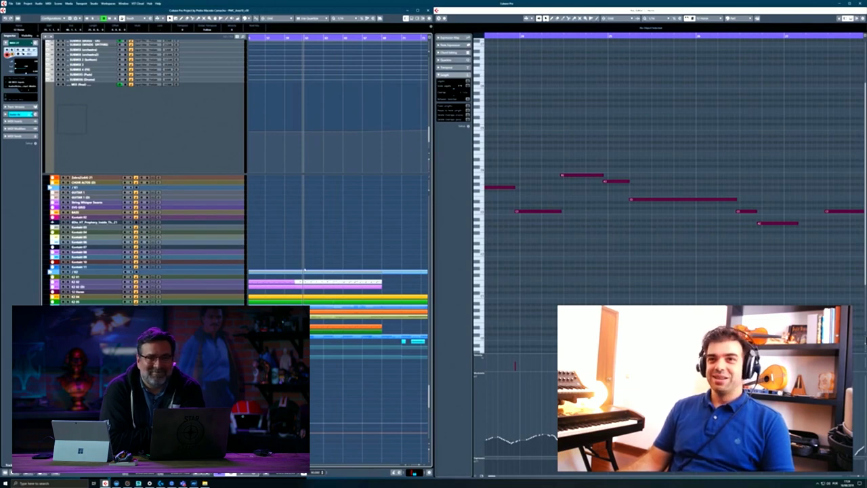
key("space")
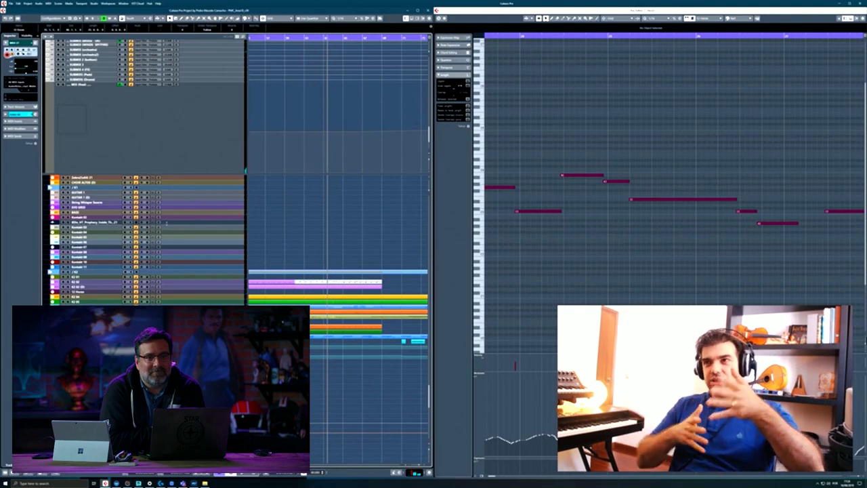
- Open the Tempo Track Editor and set the playback position ahead of the tempo step to play across it
key("ctrl+t")
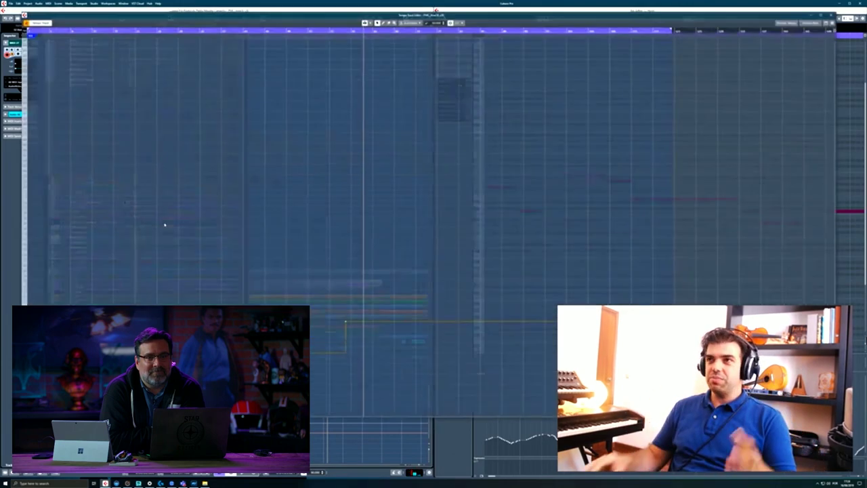
left_click_drag(306, 31, 306, 29)
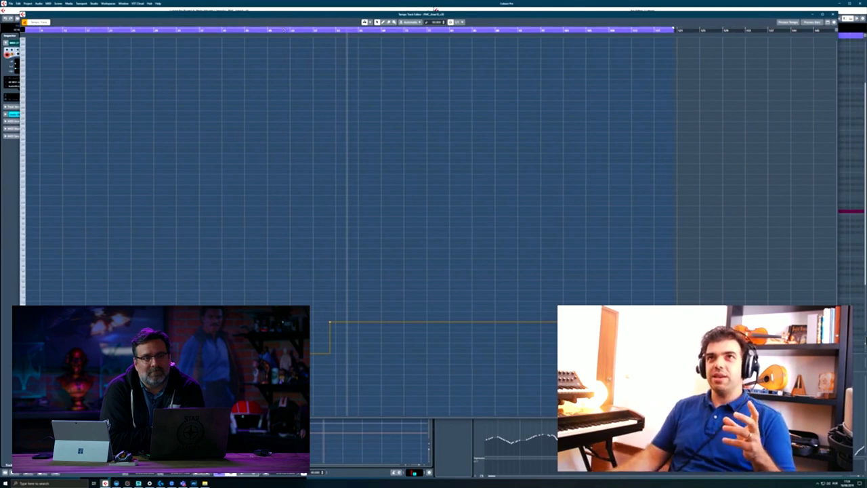
left_click_drag(279, 30, 287, 29)
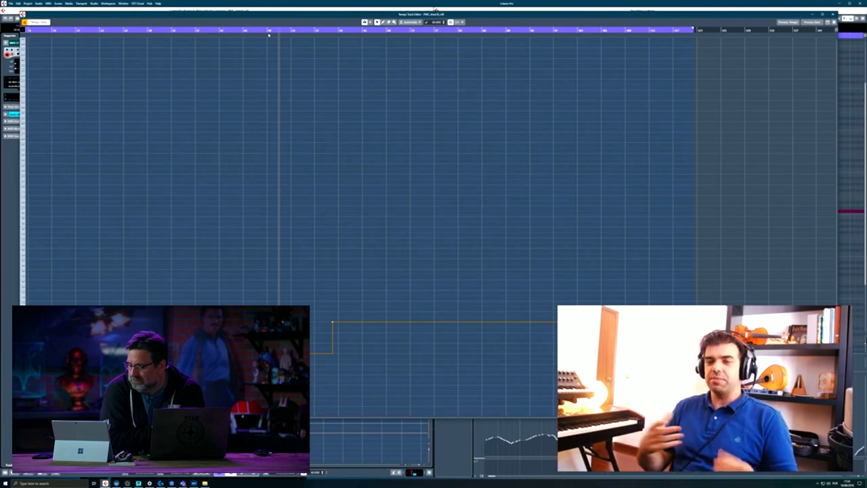
left_click_drag(266, 30, 266, 33)
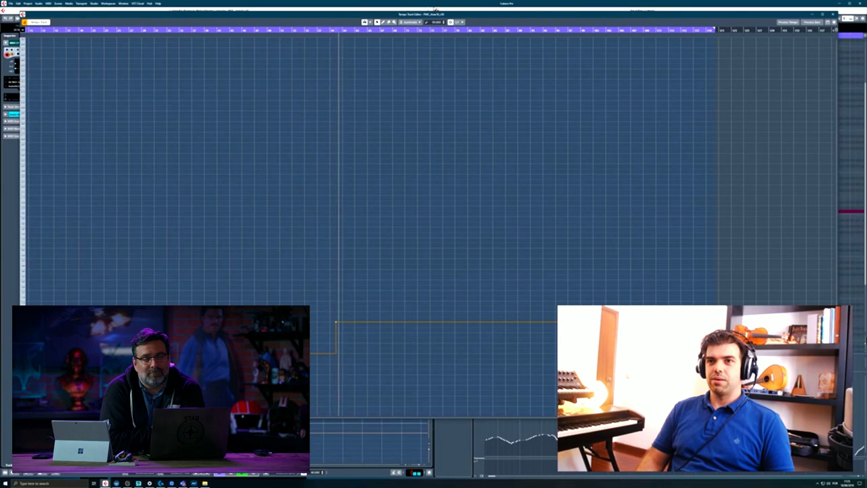
- Return to the project window and examine the string tracks and their parts across the section
left_click(16, 286)
scroll(123, 228, "up", 6)
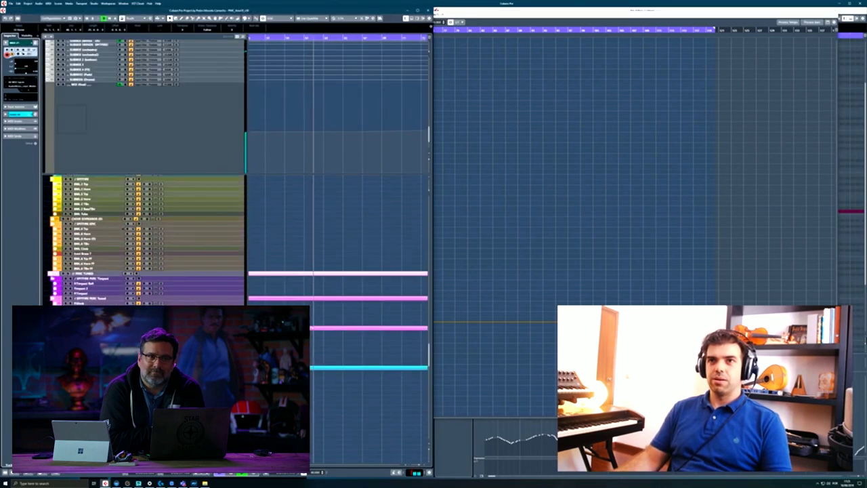
scroll(311, 333, "up", 10)
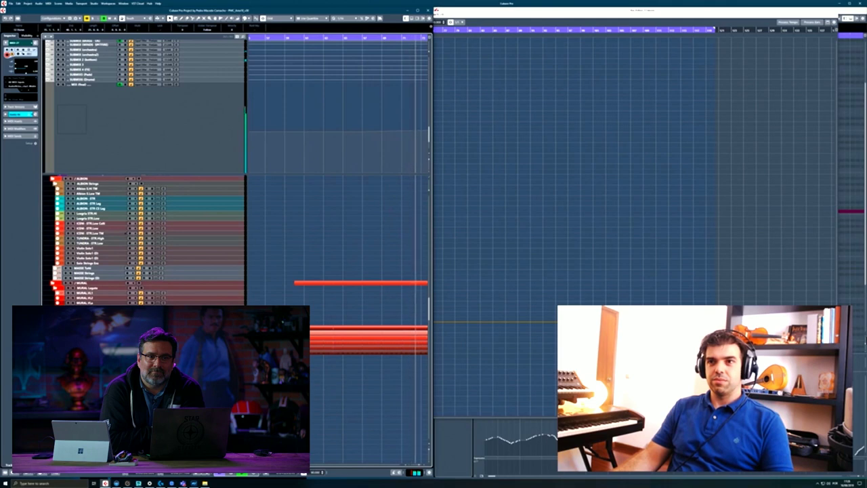
left_click_drag(324, 390, 270, 386)
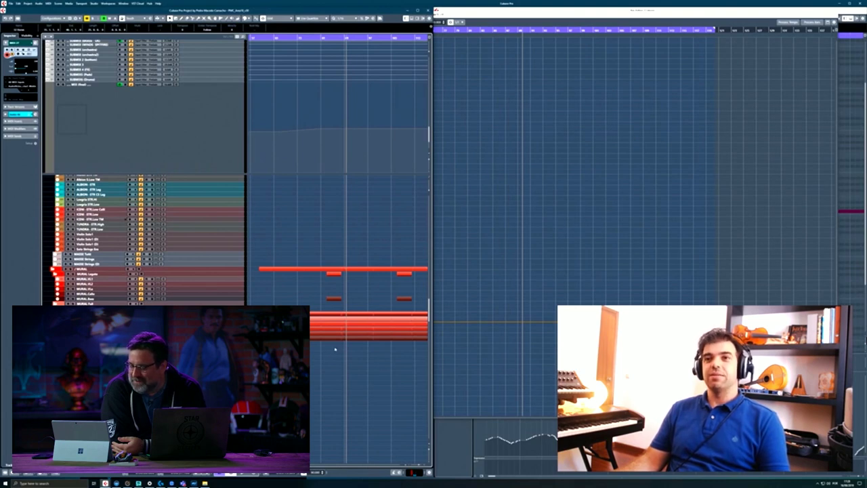
left_click_drag(342, 349, 326, 345)
scroll(326, 346, "down", 1)
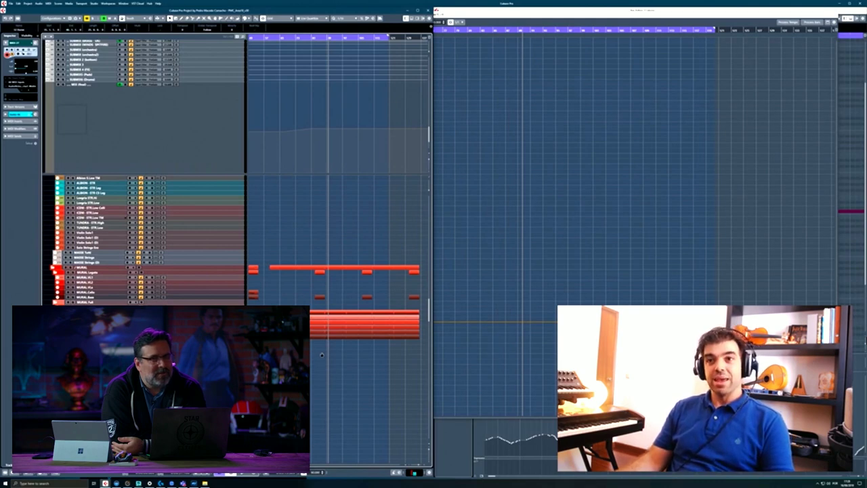
- Solo the horns track in the brass group and open its part in the Key Editor
scroll(322, 354, "down", 10)
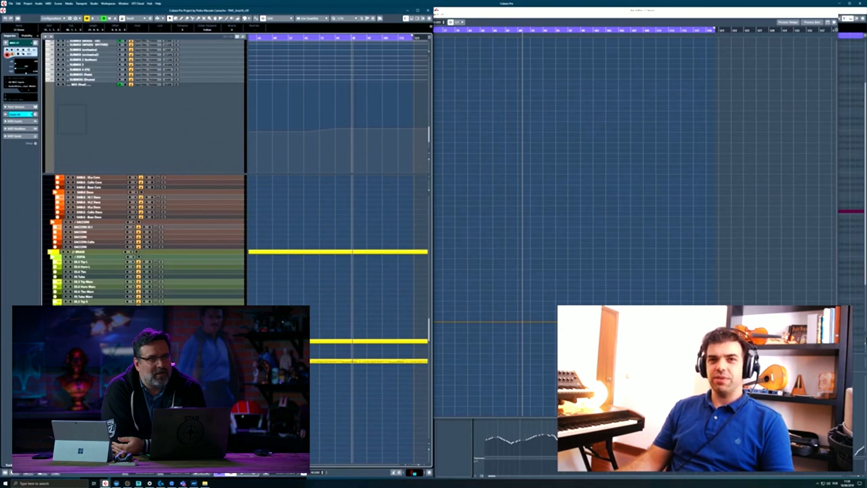
key("s")
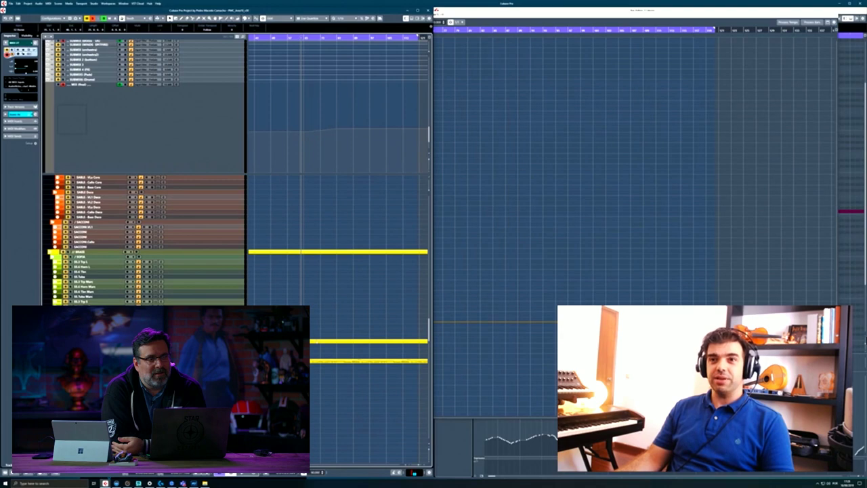
double_click(319, 361)
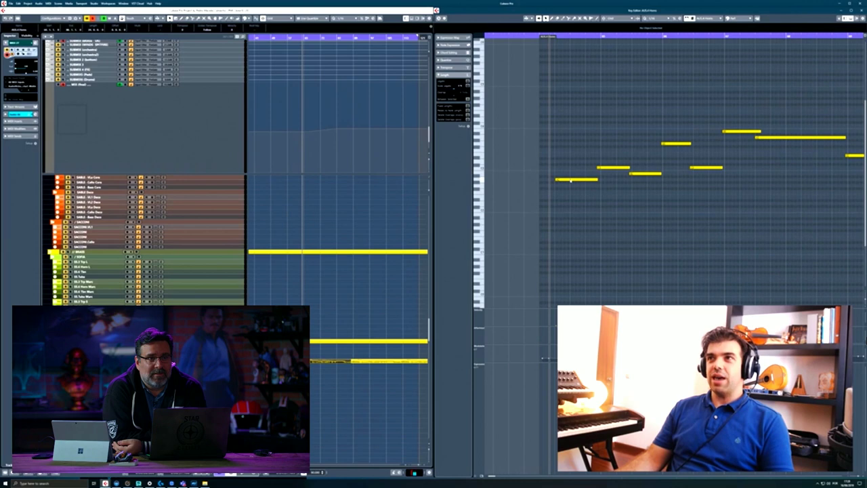
- Play the horn melody, turn off the solo to hear the full mix, and follow the notes to the part's end
left_click_drag(589, 207, 572, 207)
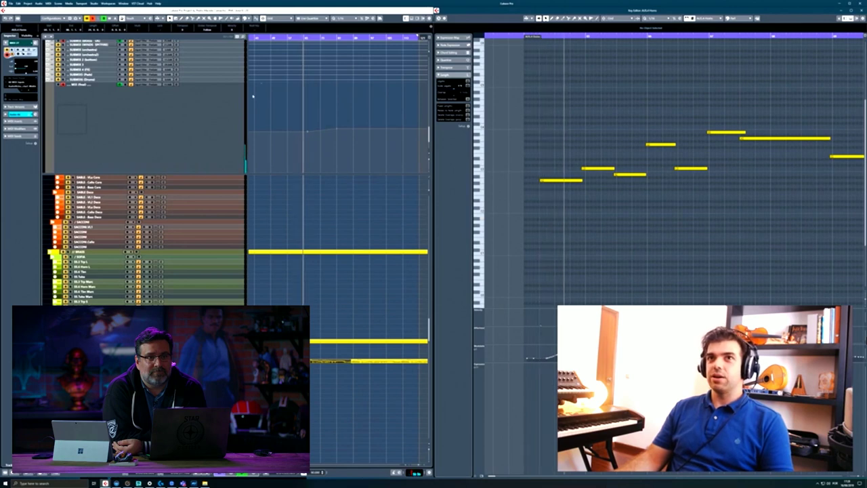
left_click(371, 272)
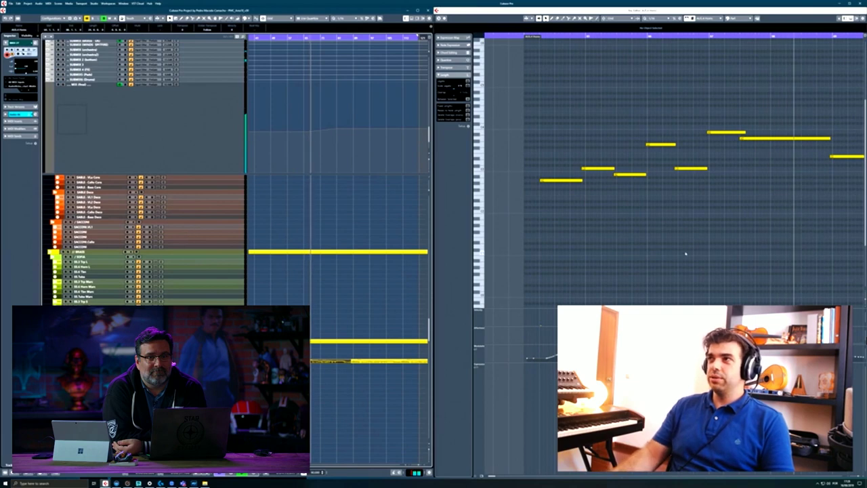
left_click_drag(716, 233, 594, 226)
scroll(675, 230, "down", 2)
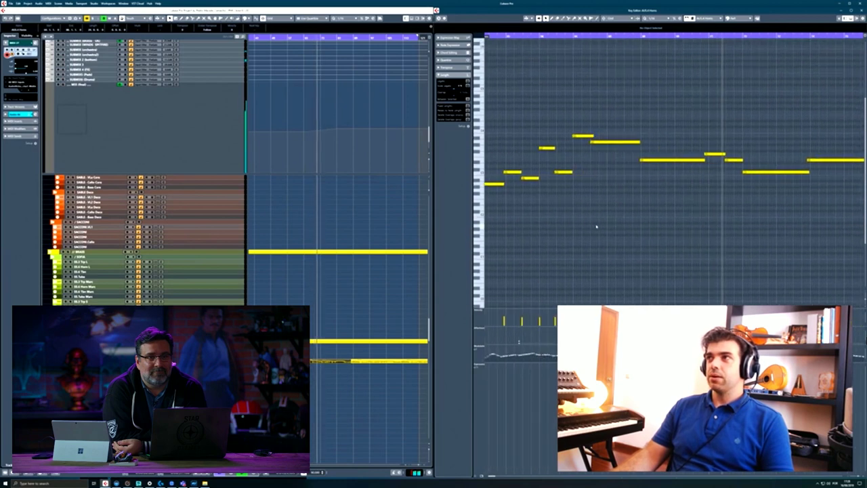
scroll(589, 224, "right", 2)
scroll(583, 221, "down", 2)
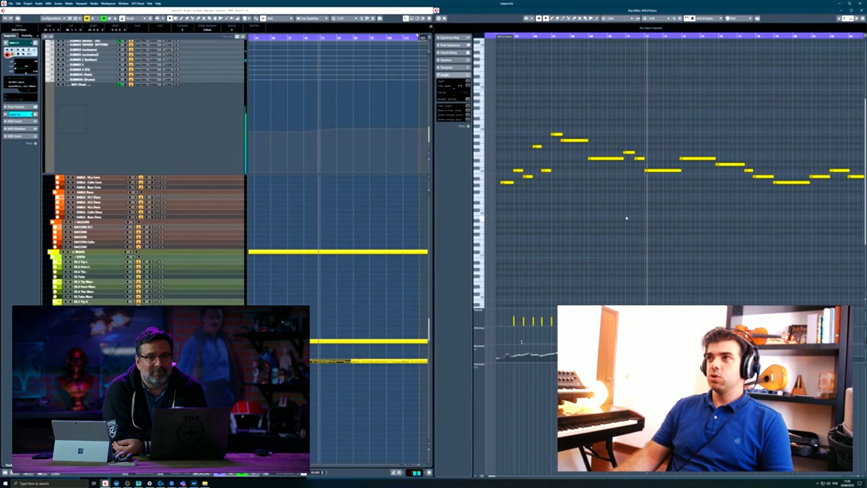
scroll(599, 221, "right", 1)
left_click_drag(631, 219, 587, 215)
scroll(587, 215, "down", 2)
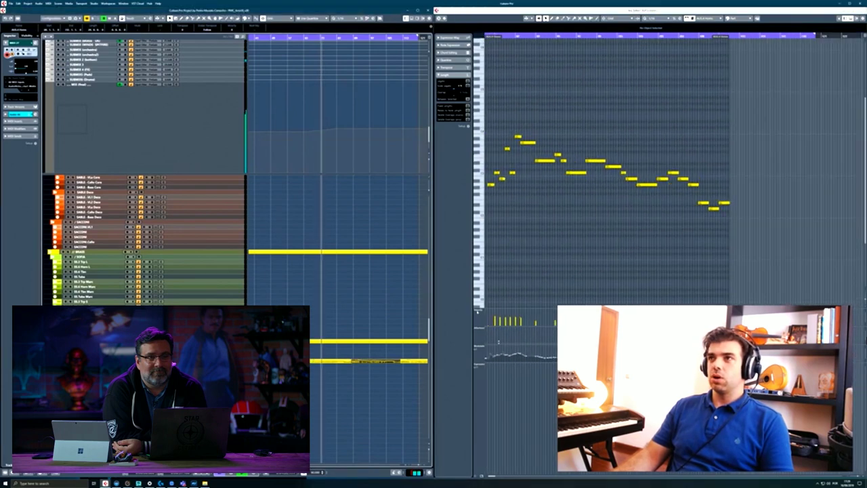
scroll(609, 242, "left", 2)
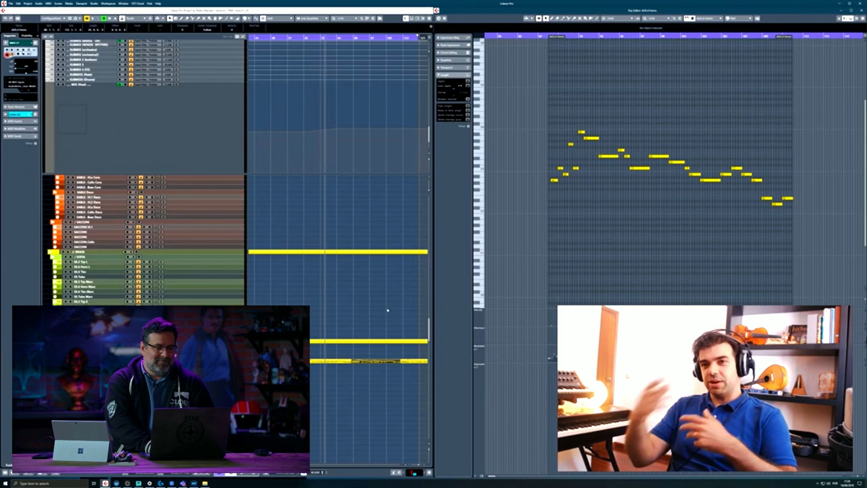
- Look through the project's brass, tuned percussion, string, woodwind and synth tracks to examine how the arrangement is layered
scroll(325, 364, "down", 3)
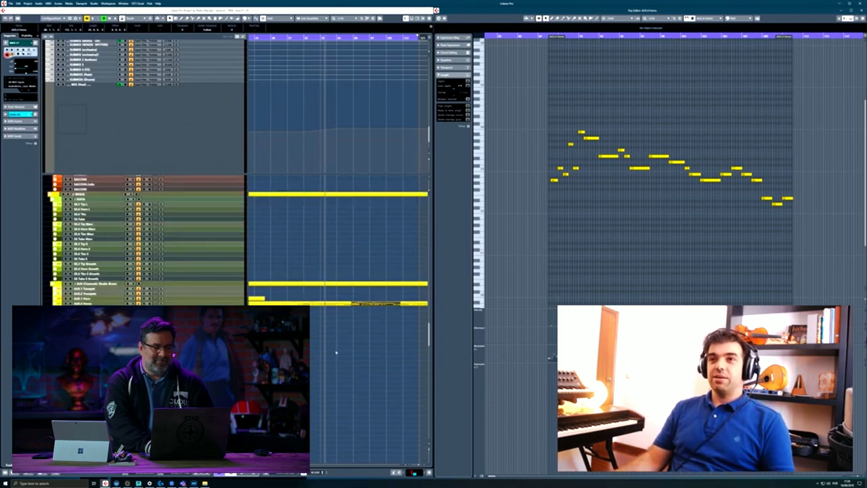
scroll(341, 345, "down", 10)
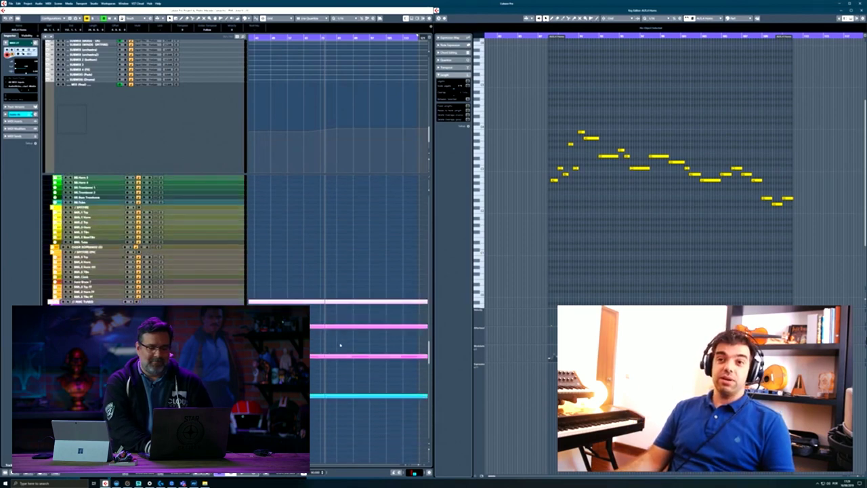
scroll(364, 360, "down", 1)
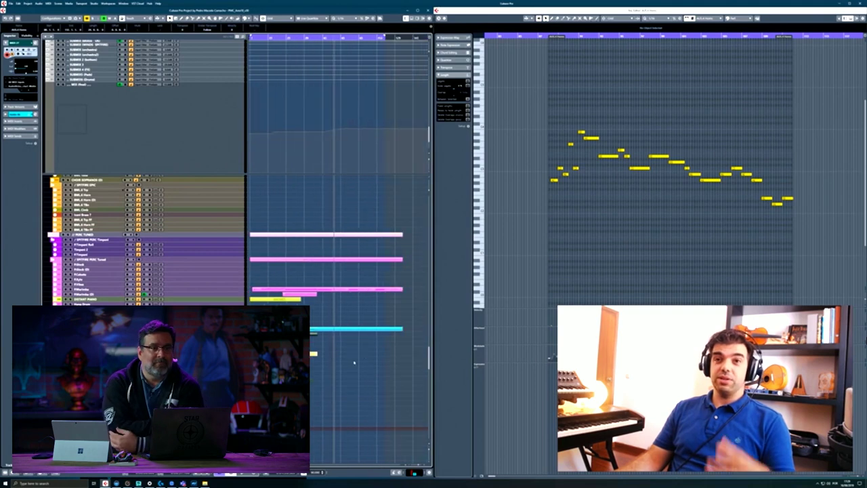
scroll(345, 366, "down", 10)
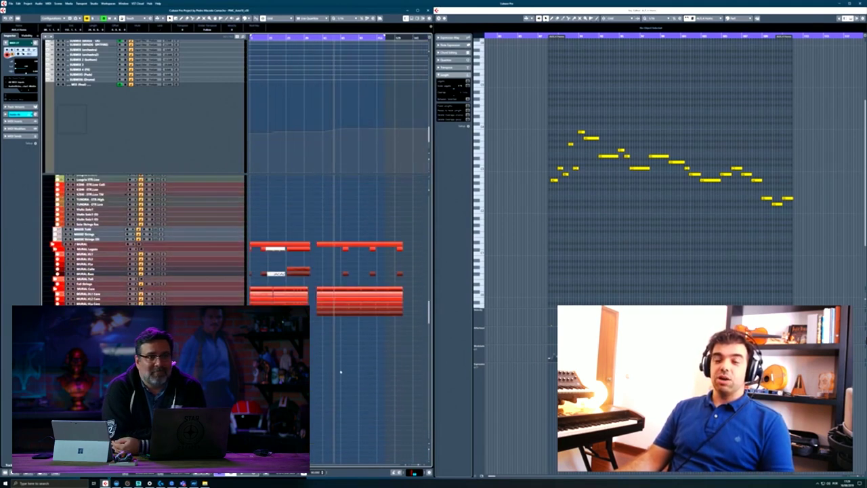
scroll(342, 306, "up", 10)
scroll(341, 307, "down", 10)
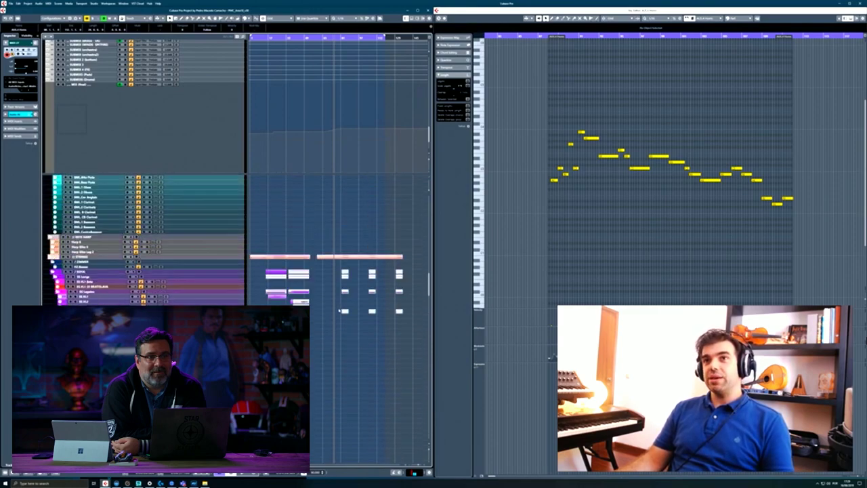
scroll(333, 323, "down", 10)
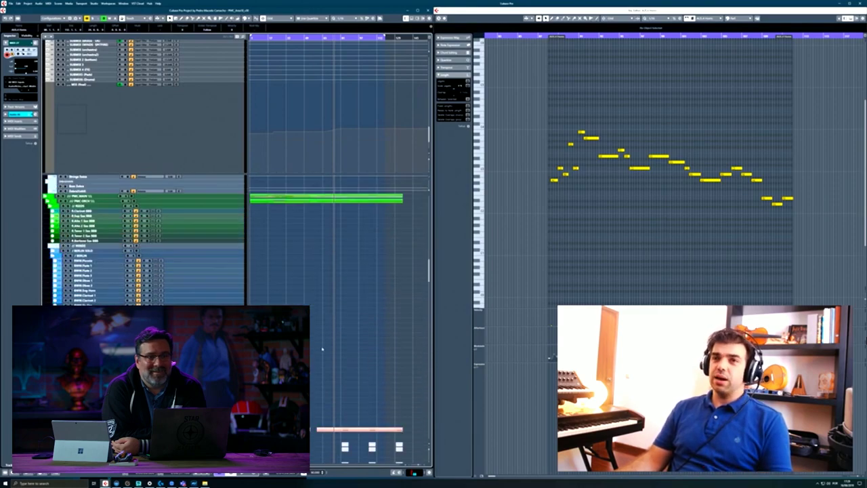
scroll(335, 330, "up", 10)
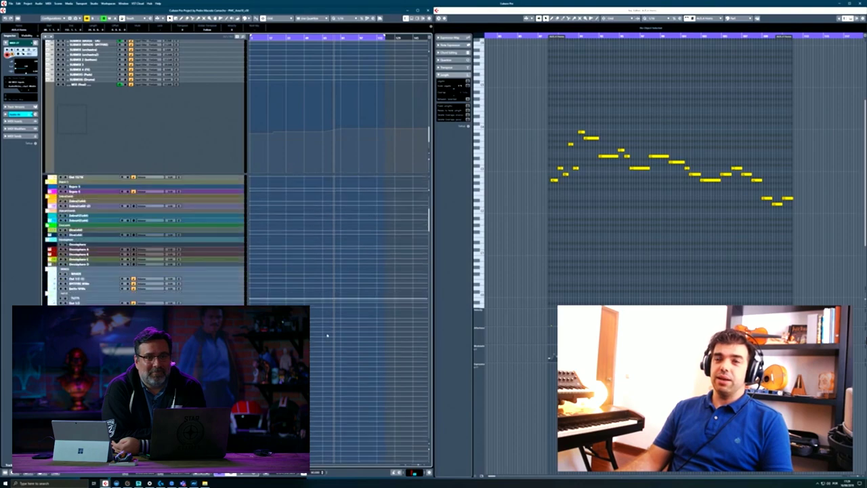
scroll(327, 345, "down", 10)
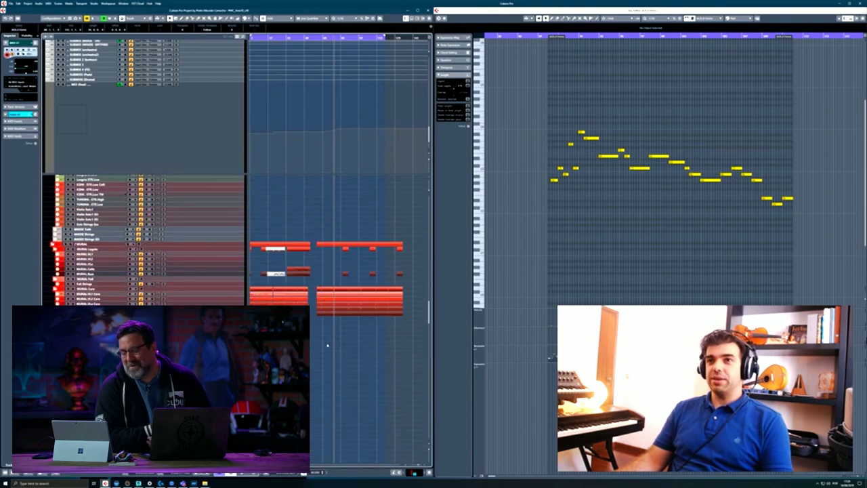
scroll(328, 346, "up", 10)
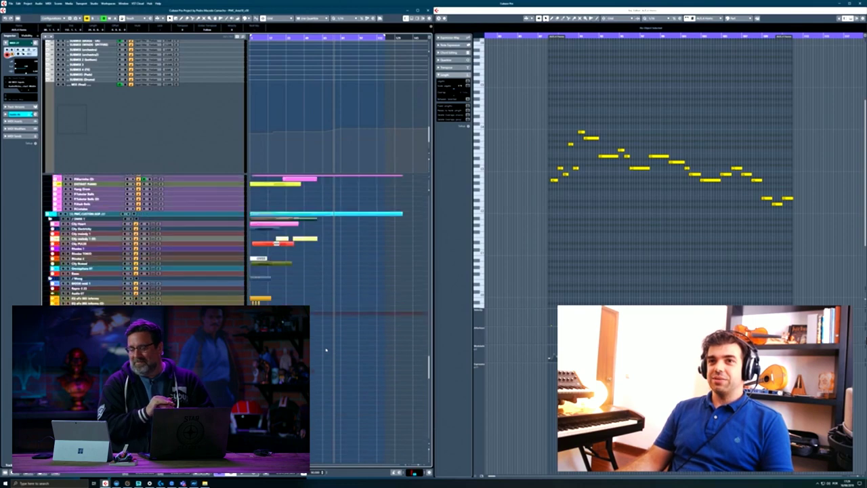
scroll(326, 349, "down", 10)
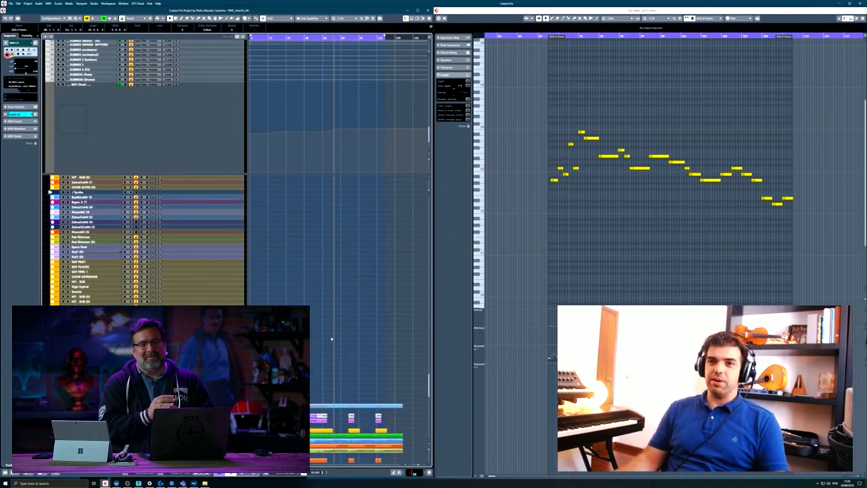
scroll(331, 339, "down", 5)
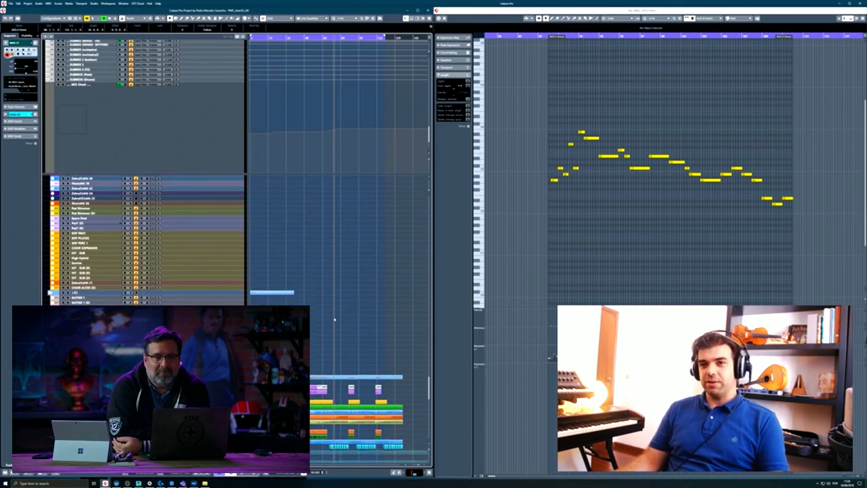
scroll(333, 336, "up", 2)
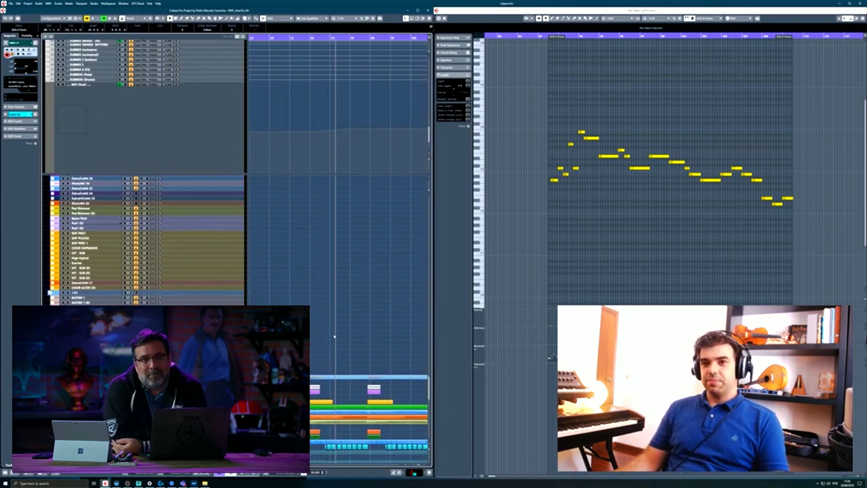
left_click_drag(334, 336, 363, 305)
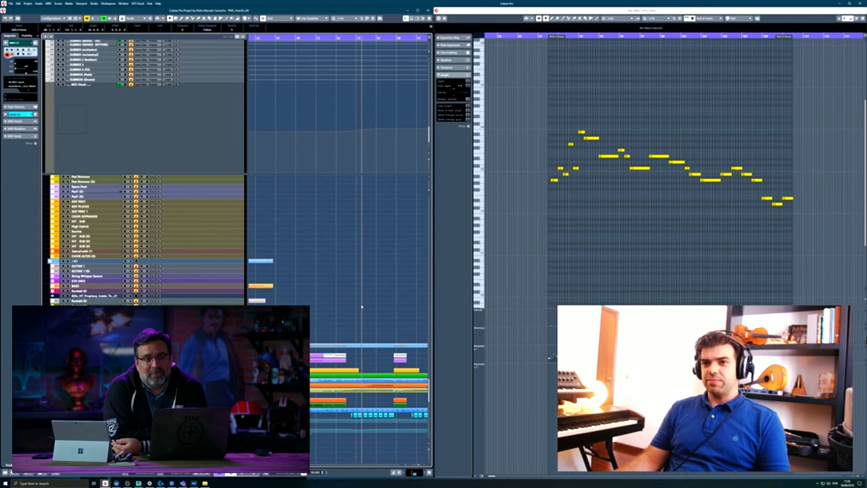
scroll(361, 308, "up", 2)
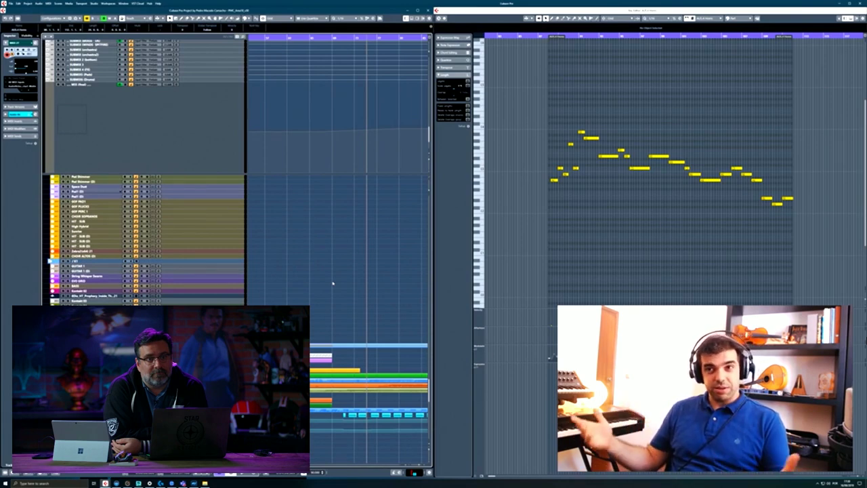
scroll(344, 311, "down", 5)
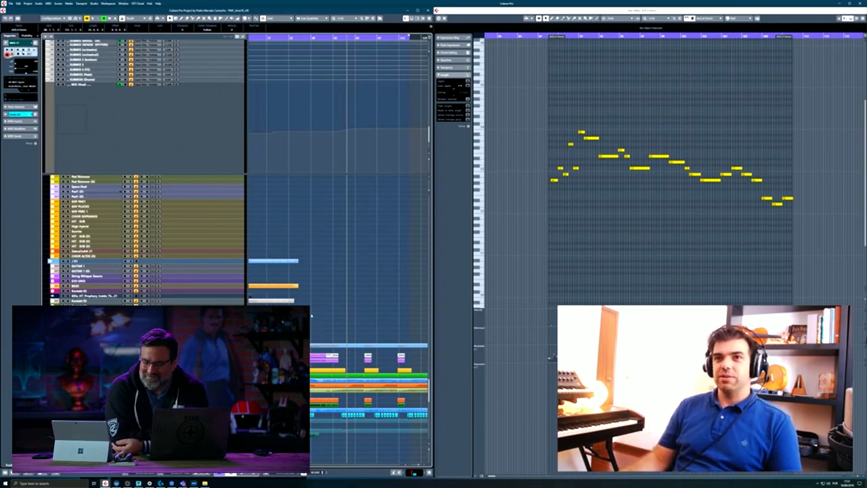
- Move the project cursor back to the early tempo change and adjust the timeline zoom around the opening section
scroll(304, 186, "down", 1)
left_click(276, 38)
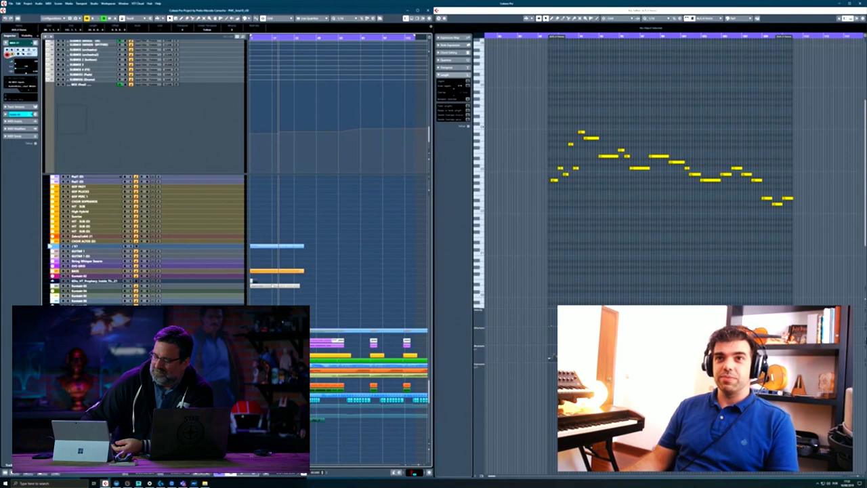
key("h")
key("h")
key("h")
scroll(304, 273, "down", 1)
key("g")
key("g")
key("g")
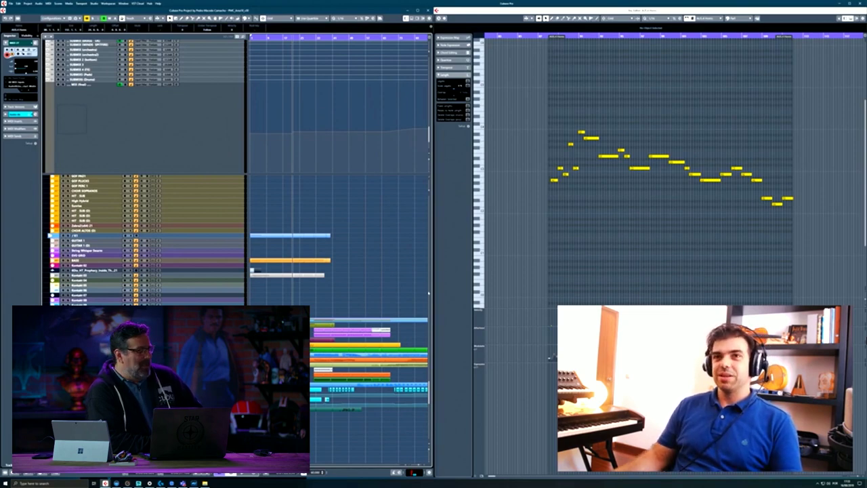
- Return to the tuned percussion and custom track groups and examine their parts in the opening section
scroll(368, 285, "down", 2)
scroll(326, 289, "down", 6)
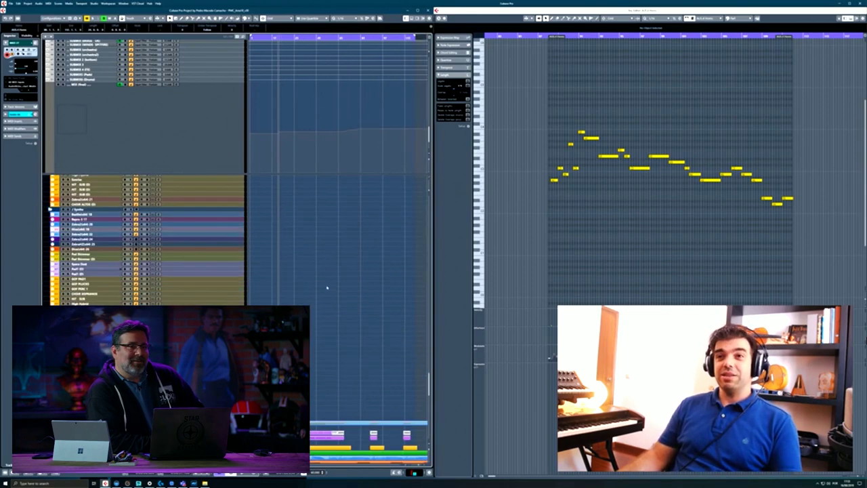
scroll(328, 304, "down", 5)
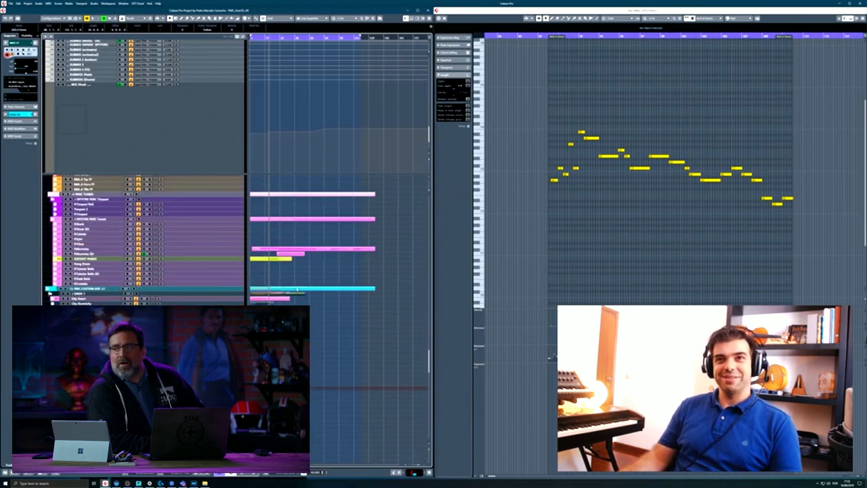
scroll(294, 278, "down", 1)
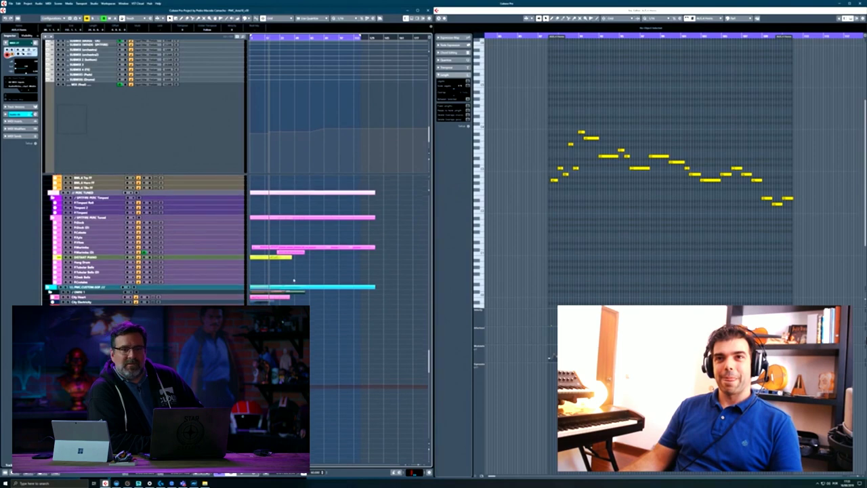
scroll(284, 281, "up", 1, "ctrl")
scroll(310, 277, "left", 1)
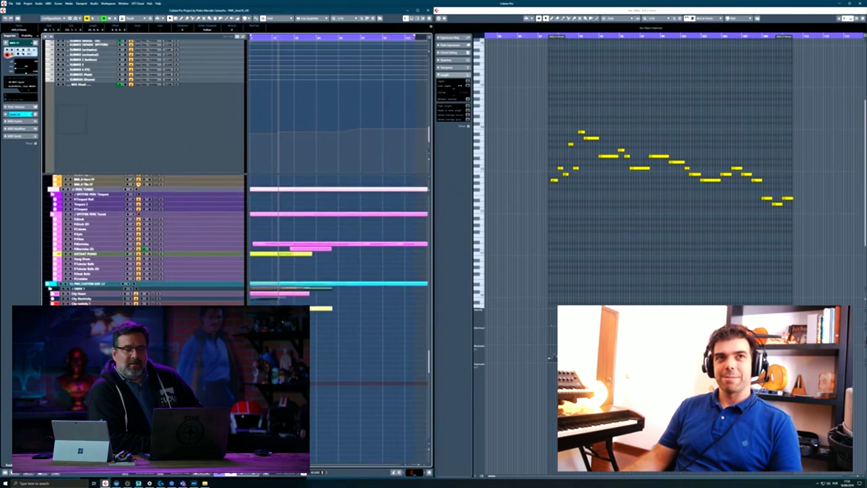